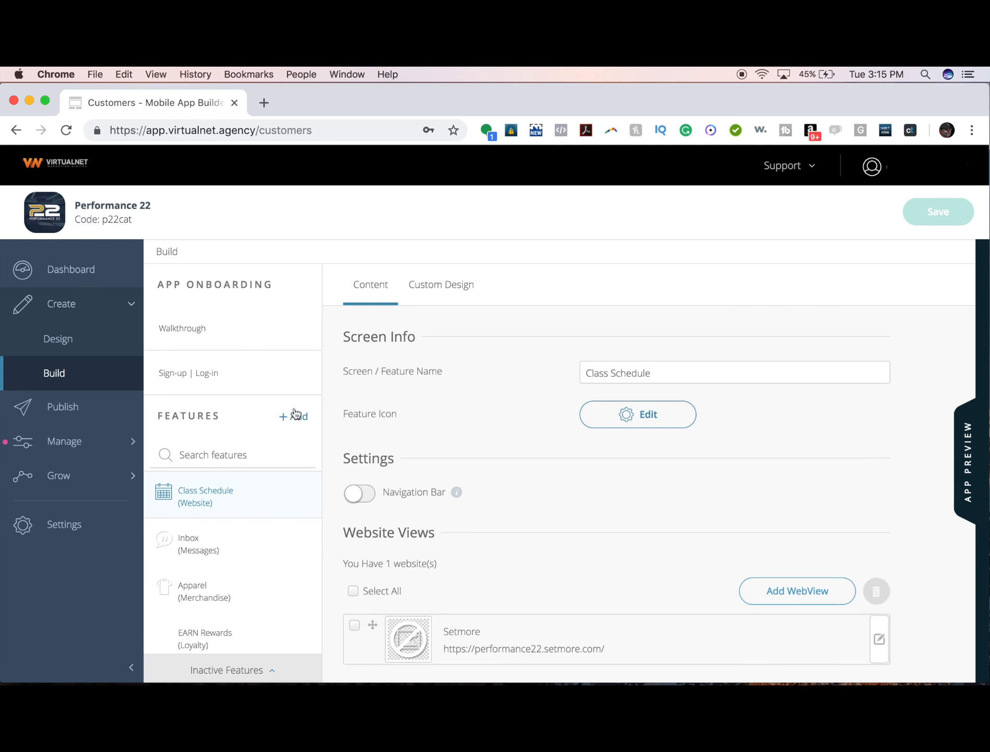
- Add an Info-1-Tier feature named 'About Us' to the app's features
{"action": "left_click", "coordinate": [295, 417]}
{"action": "type", "text": "info"}
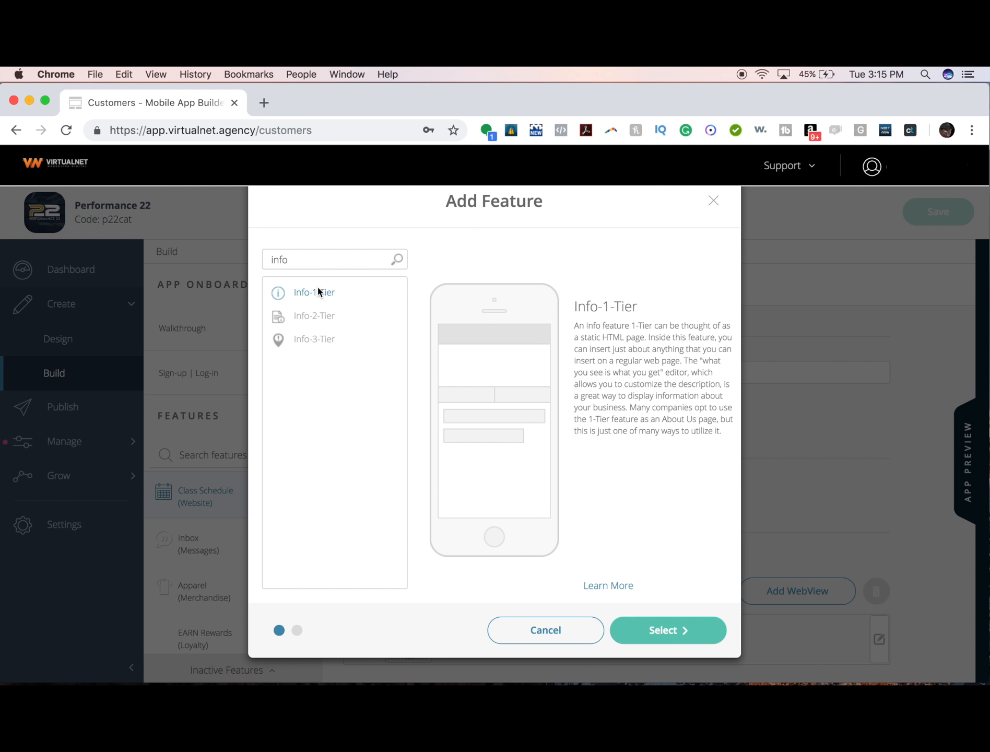
{"action": "left_click", "coordinate": [664, 631]}
{"action": "type", "text": "A"}
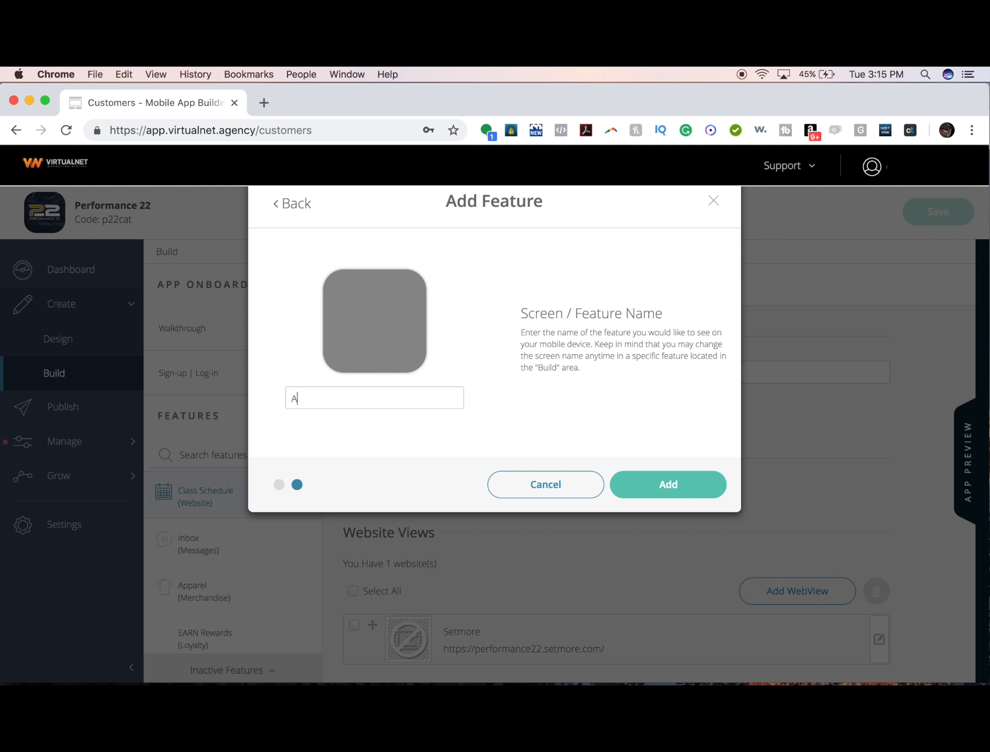
{"action": "type", "text": "bout Us"}
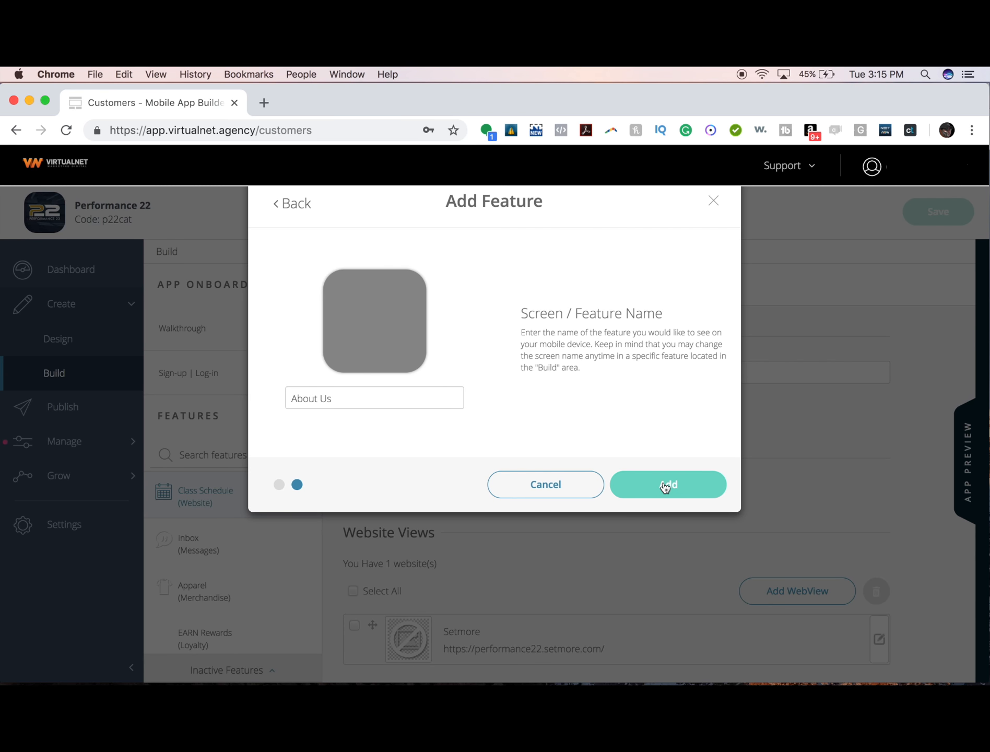
{"action": "left_click", "coordinate": [665, 486]}
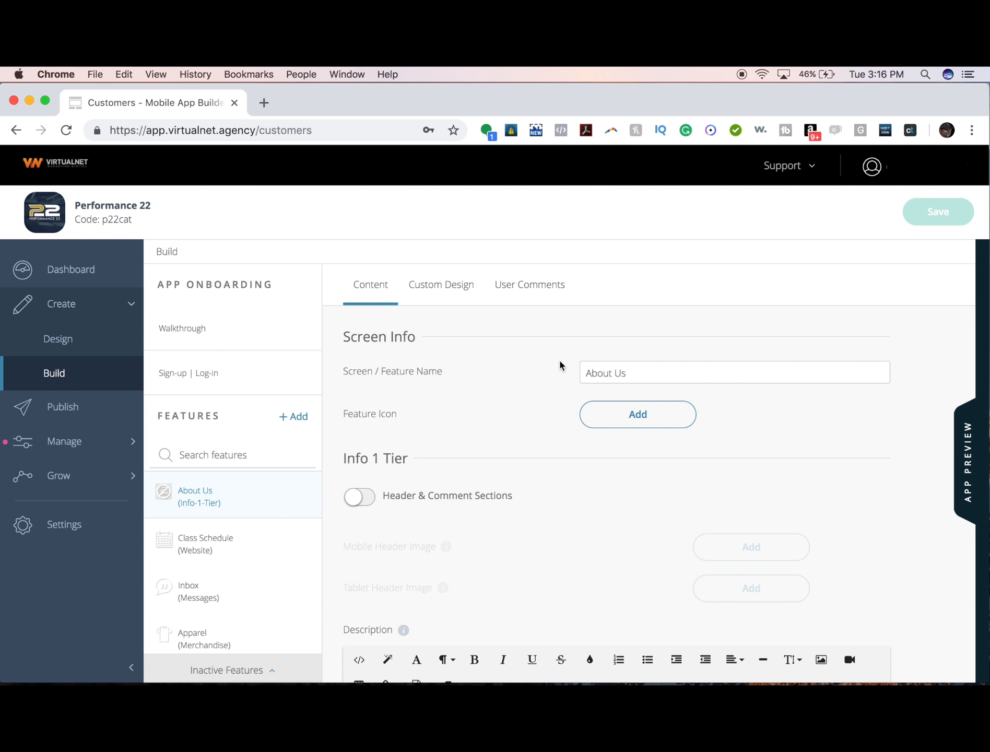
{"action": "scroll", "coordinate": [559, 364], "scroll_direction": "down", "scroll_amount": 3}
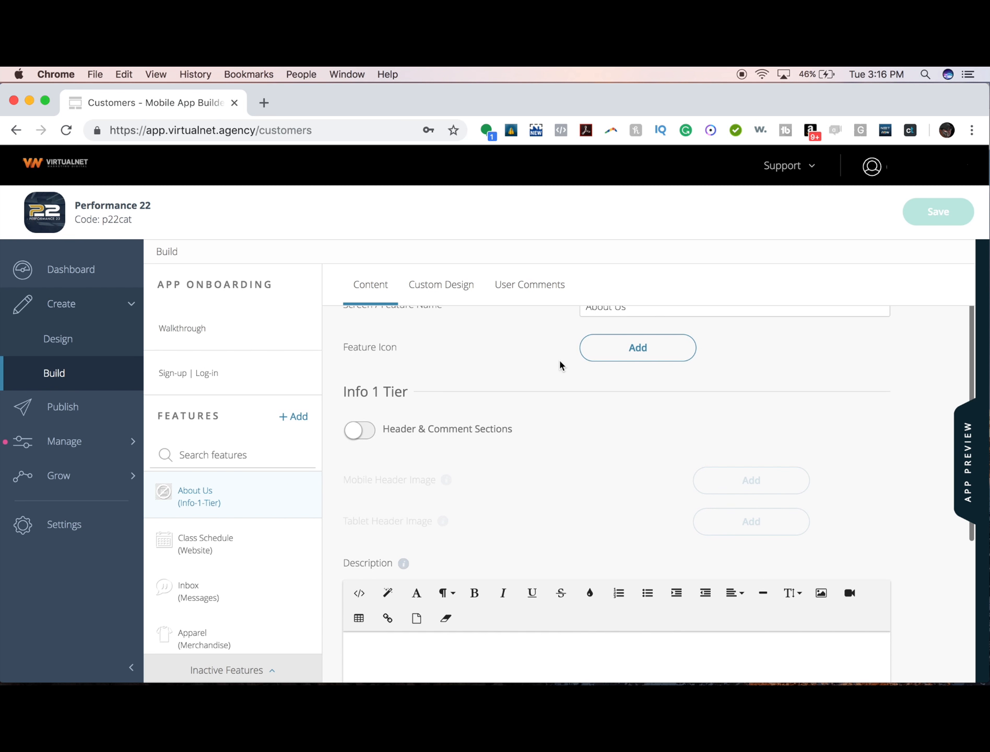
{"action": "scroll", "coordinate": [559, 364], "scroll_direction": "down", "scroll_amount": 4}
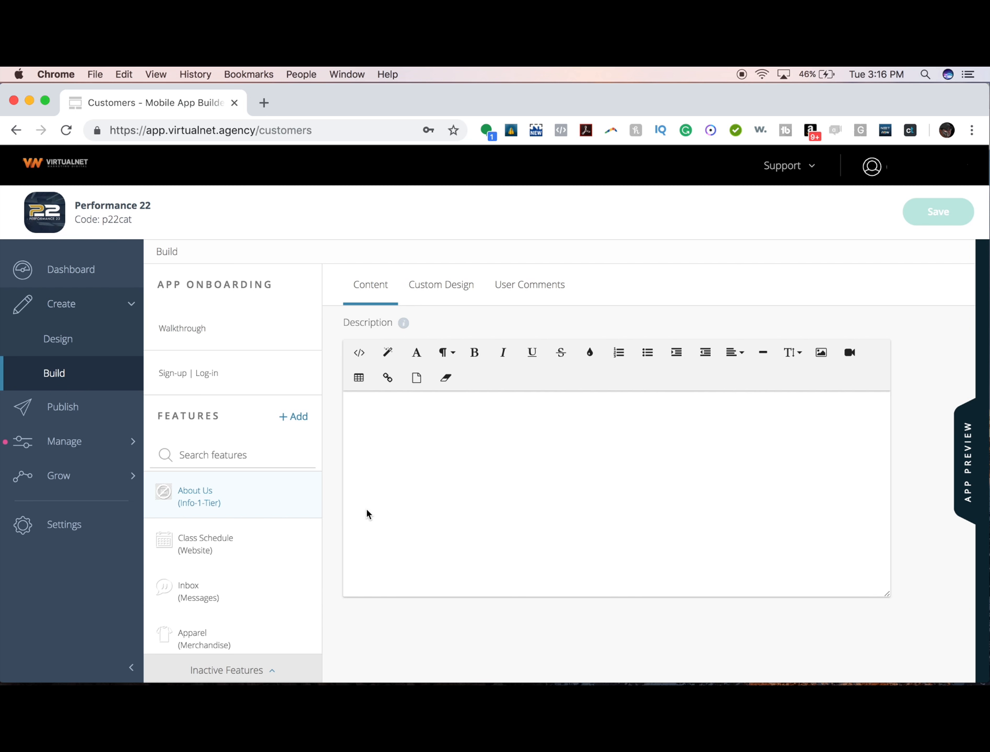
{"action": "scroll", "coordinate": [366, 506], "scroll_direction": "up", "scroll_amount": 7}
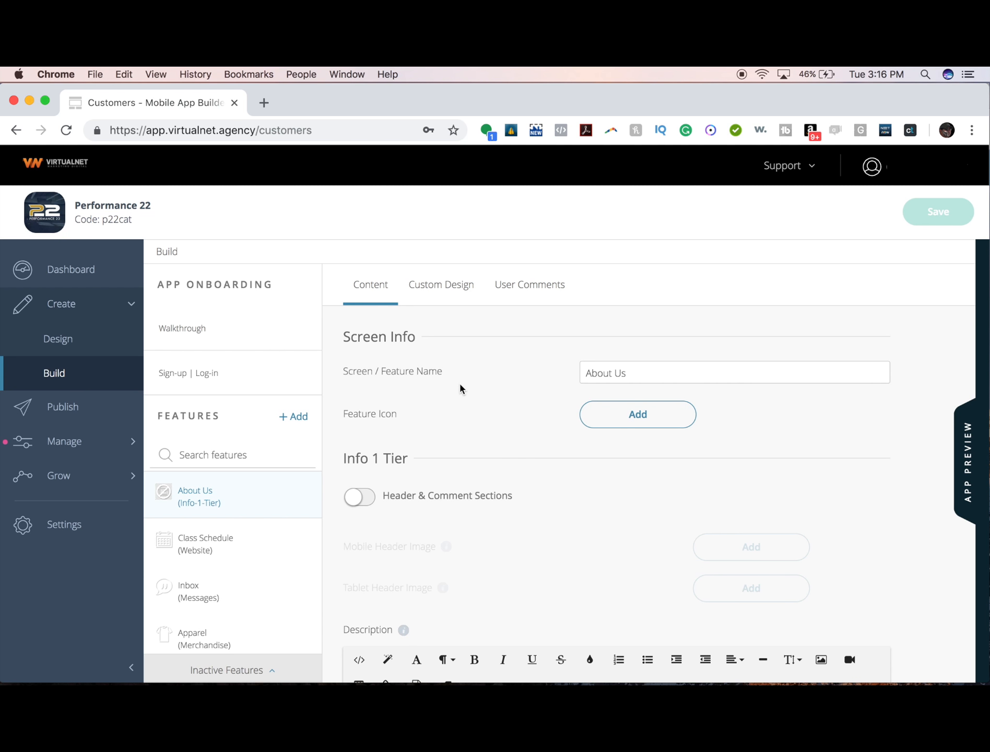
{"action": "scroll", "coordinate": [460, 388], "scroll_direction": "down", "scroll_amount": 1}
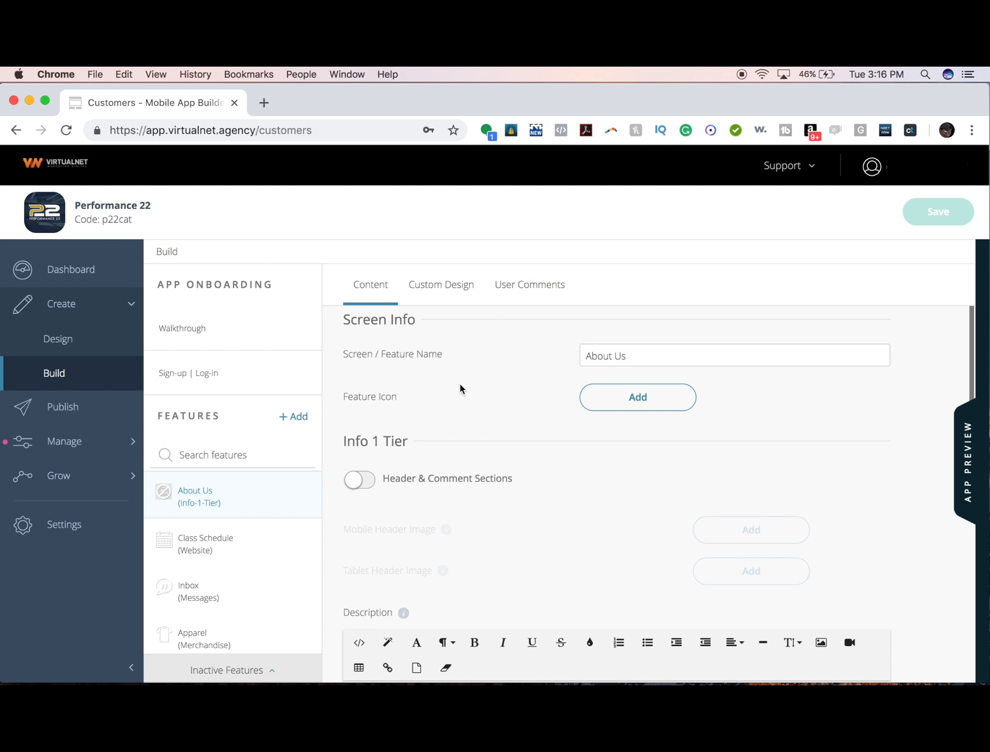
{"action": "scroll", "coordinate": [460, 387], "scroll_direction": "up", "scroll_amount": 1}
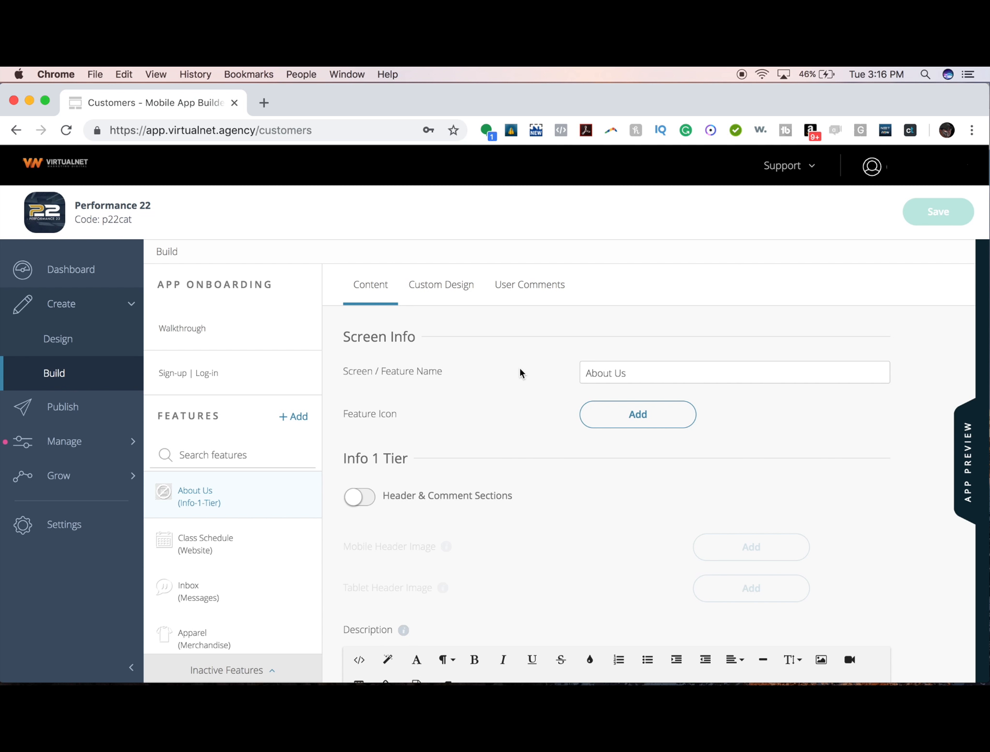
{"action": "scroll", "coordinate": [520, 372], "scroll_direction": "down", "scroll_amount": 3}
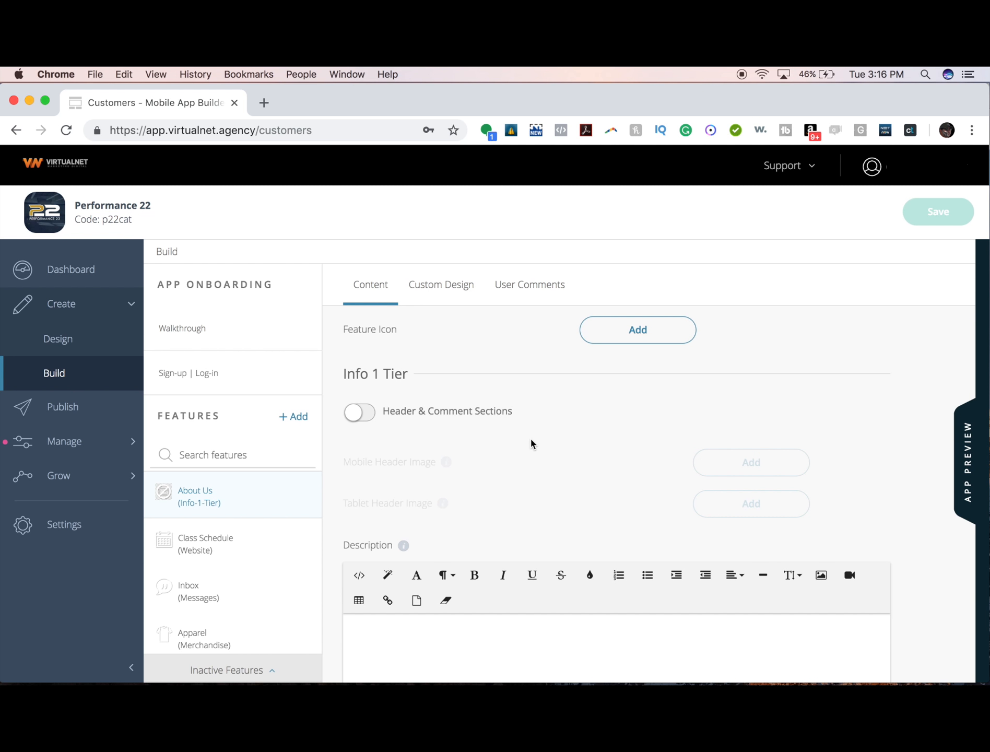
{"action": "scroll", "coordinate": [530, 443], "scroll_direction": "down", "scroll_amount": 1}
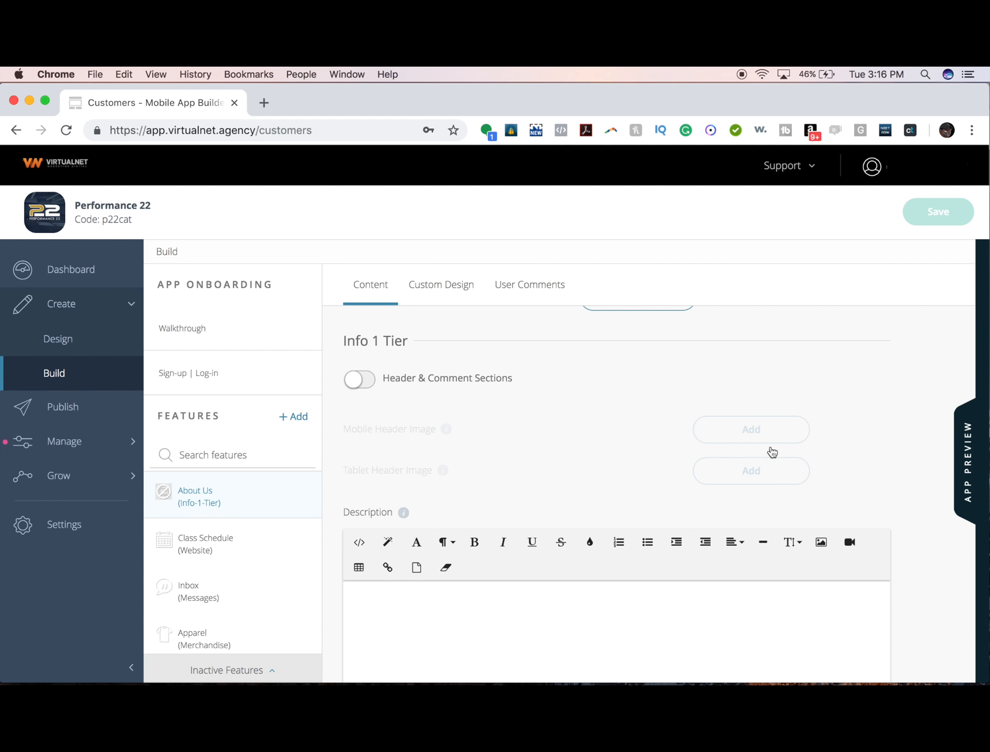
{"action": "scroll", "coordinate": [531, 441], "scroll_direction": "down", "scroll_amount": 3}
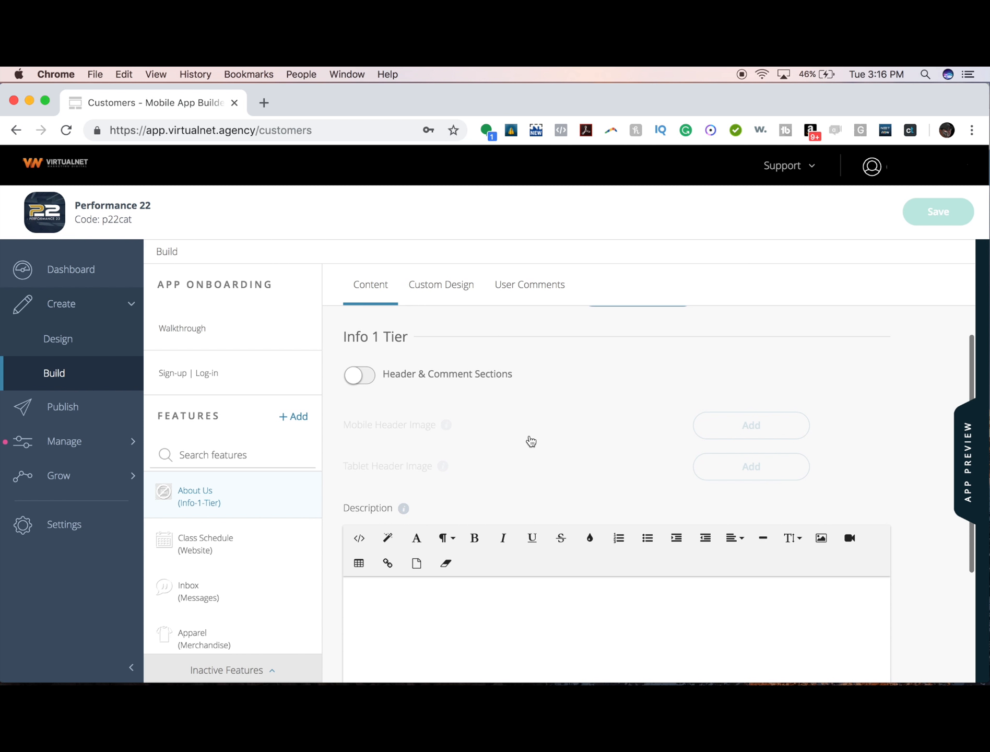
{"action": "scroll", "coordinate": [531, 441], "scroll_direction": "down", "scroll_amount": 2}
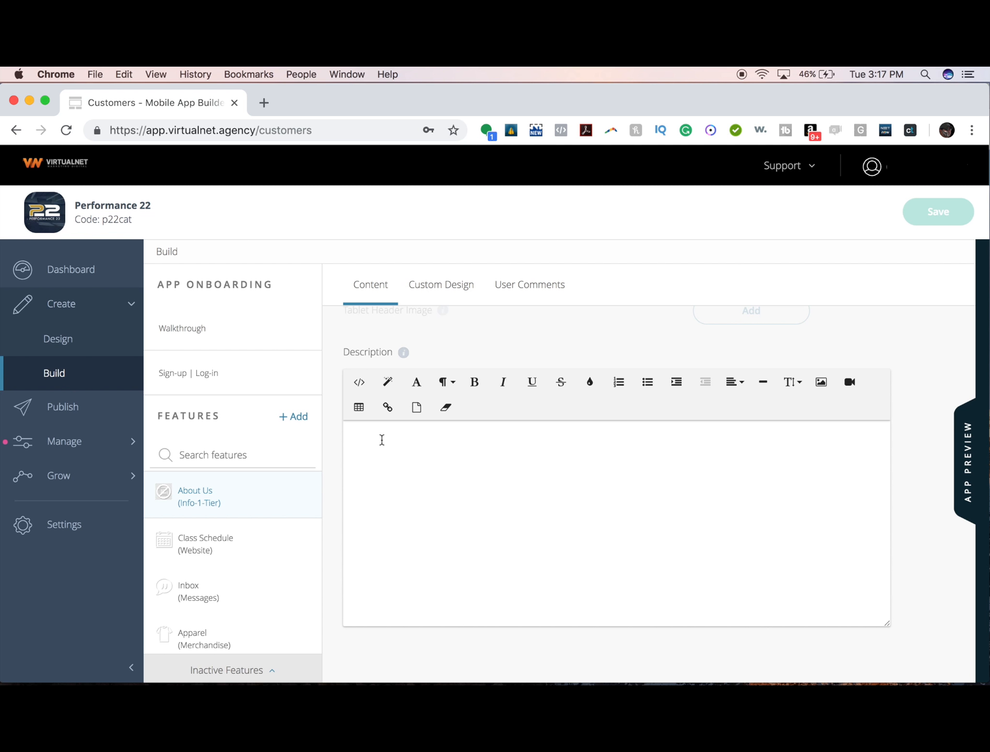
- Type the heading 'About Us' into the empty description, removing a stray word
{"action": "left_click", "coordinate": [381, 440]}
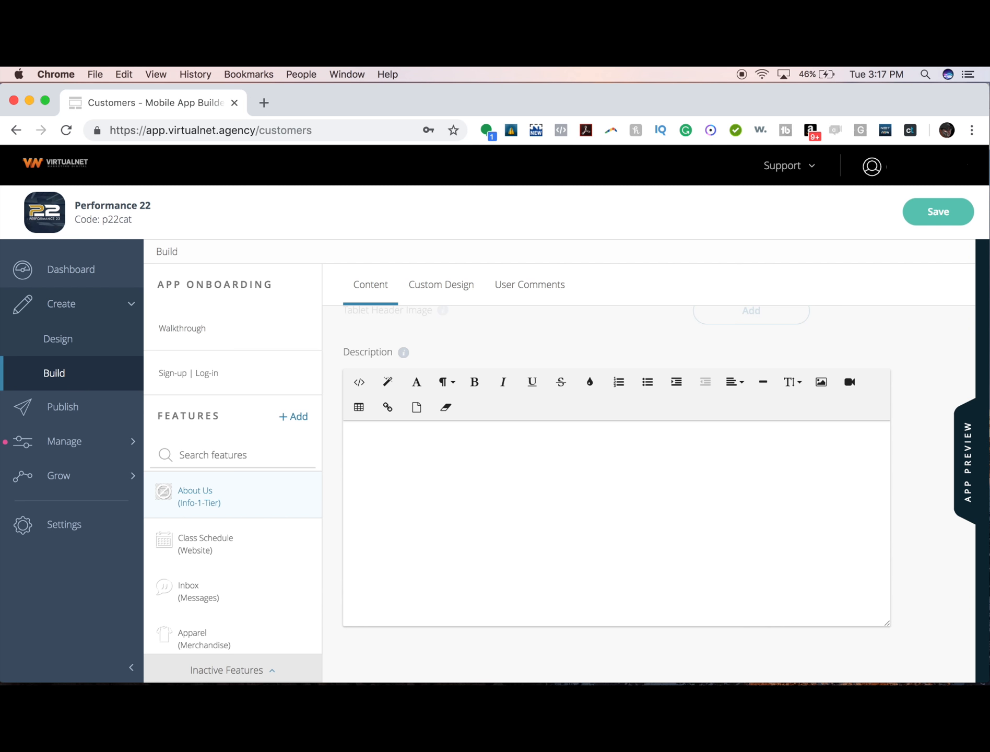
{"action": "type", "text": "And"}
{"action": "key", "text": "super+a"}
{"action": "key", "text": "BackSpace"}
{"action": "type", "text": "About Us"}
- Make the About Us heading text black, keeping its background white
{"action": "left_click", "coordinate": [590, 385]}
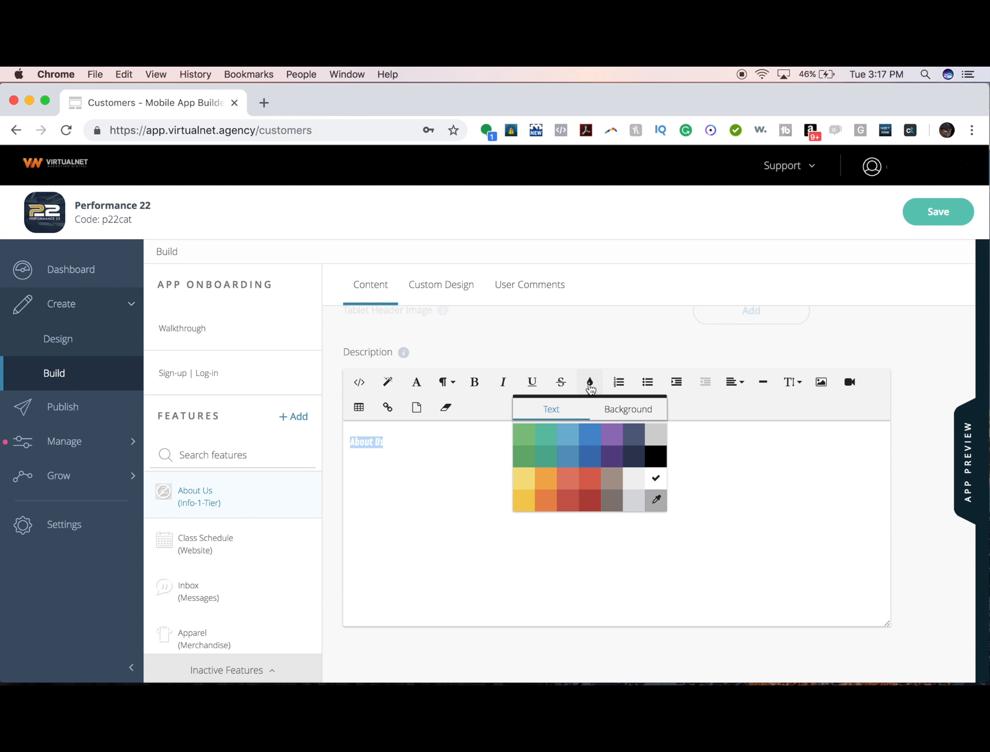
{"action": "left_click", "coordinate": [655, 459]}
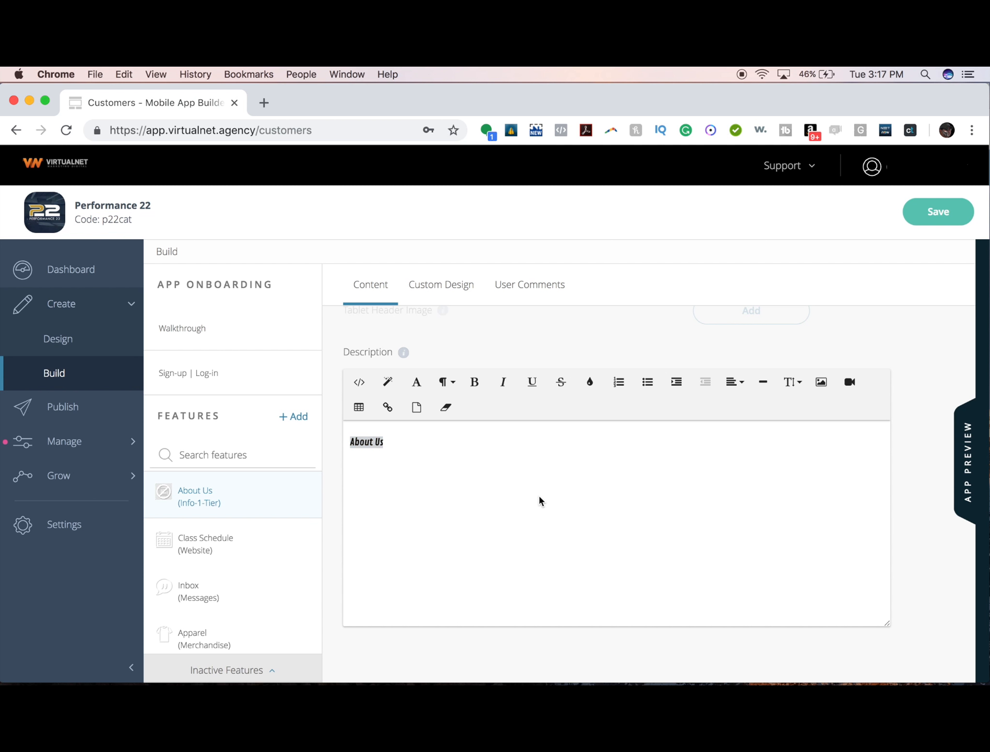
{"action": "left_click", "coordinate": [596, 386]}
{"action": "left_click", "coordinate": [615, 410]}
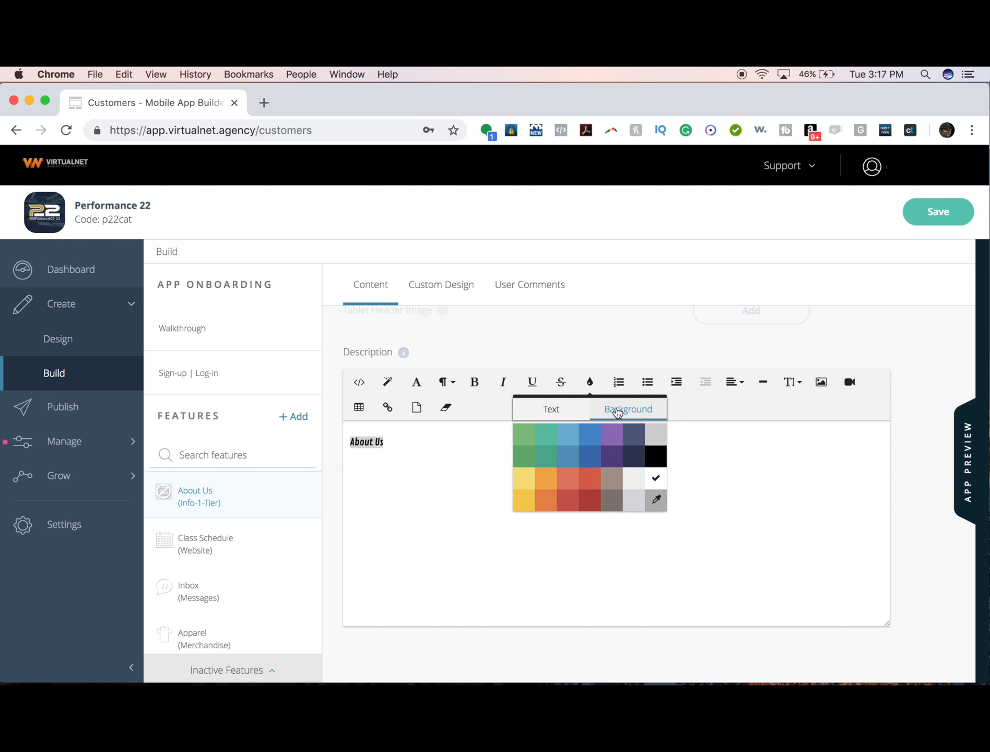
{"action": "left_click", "coordinate": [574, 435]}
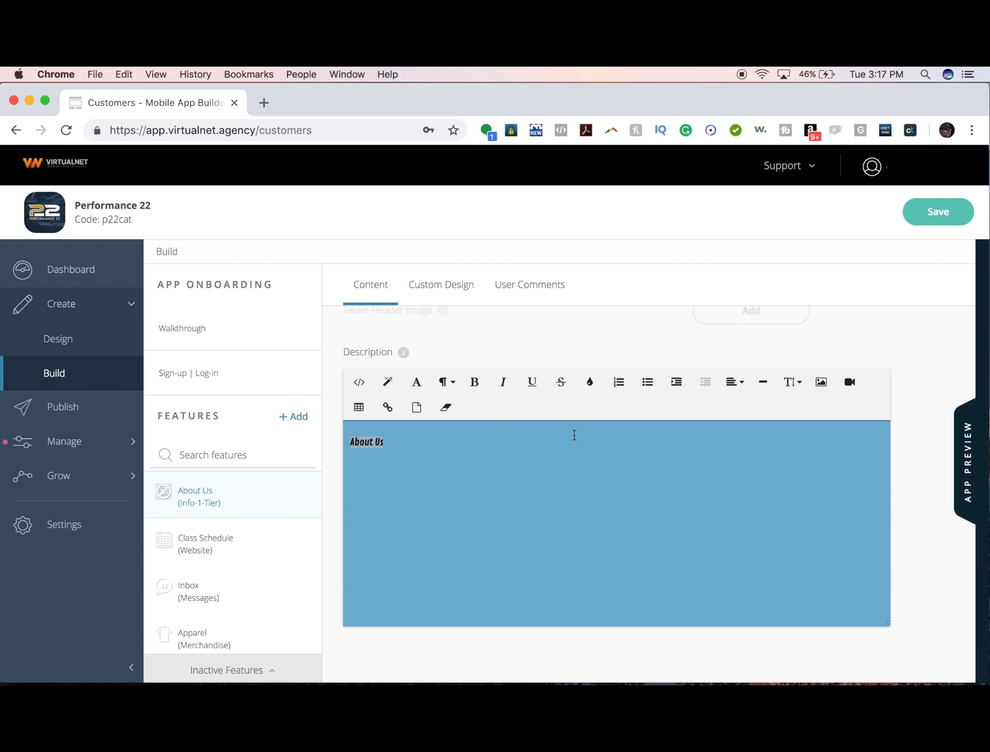
{"action": "left_click", "coordinate": [590, 382]}
{"action": "left_click", "coordinate": [660, 482]}
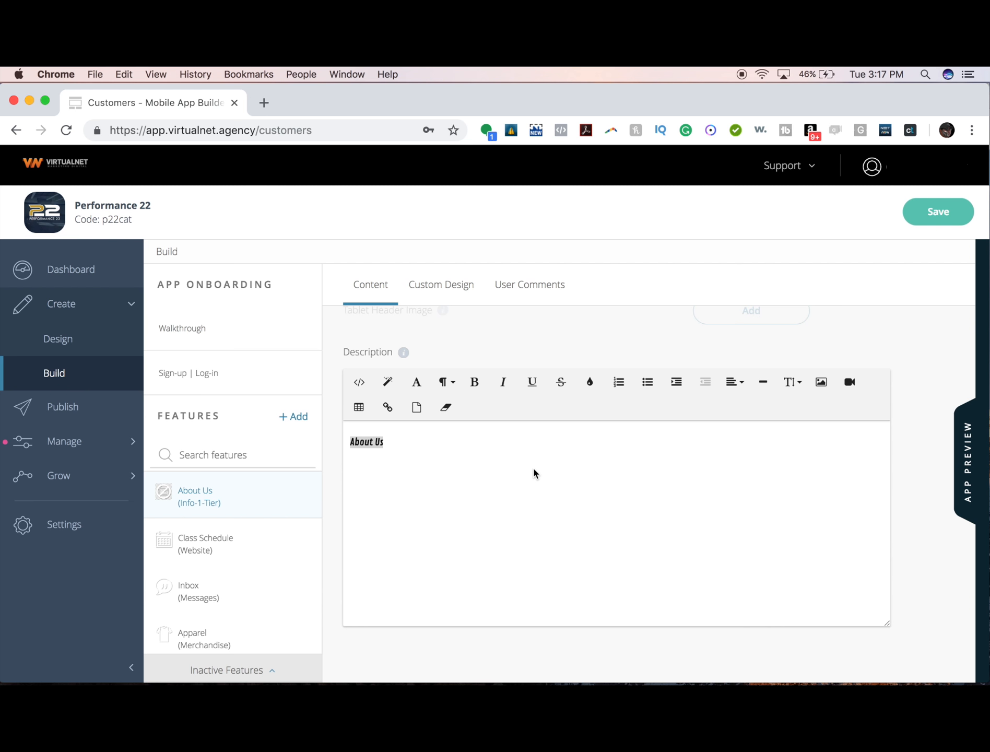
{"action": "left_click", "coordinate": [408, 448]}
- Add the line 'This gym was established in 2010.' below the heading
{"action": "key", "text": "Return"}
{"action": "type", "text": "This gym w"}
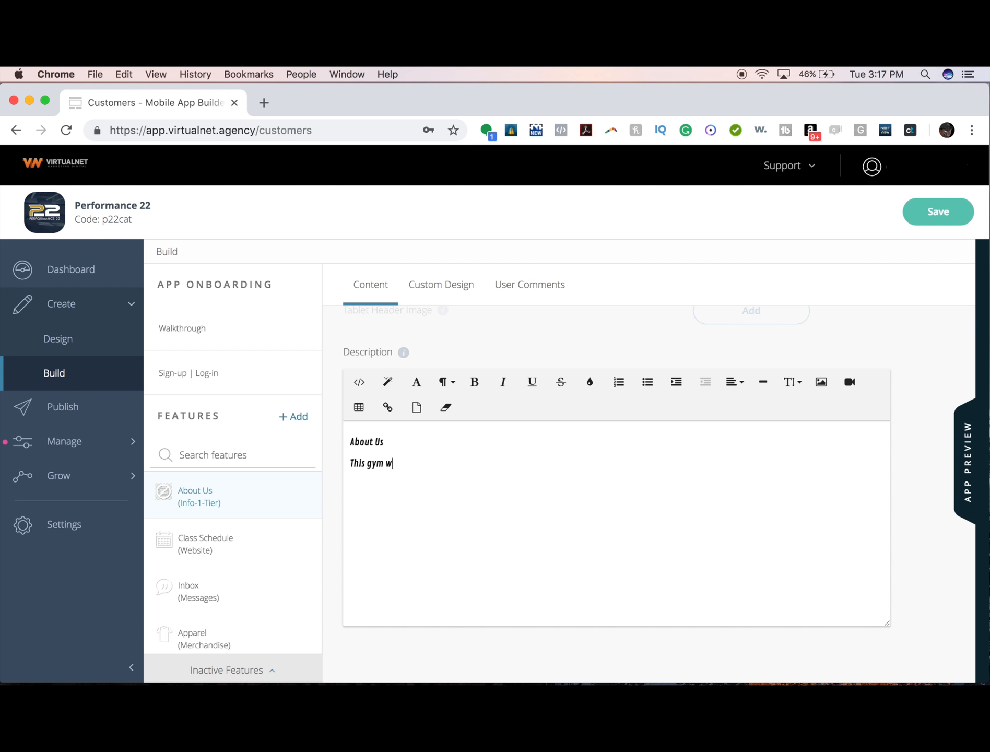
{"action": "type", "text": "as established in 200"}
{"action": "type", "text": "0"}
{"action": "key", "text": "BackSpace"}
{"action": "key", "text": "BackSpace"}
{"action": "type", "text": "10."}
- Insert the workout group photo from the computer into the description
{"action": "left_click", "coordinate": [821, 382]}
{"action": "left_click", "coordinate": [779, 451]}
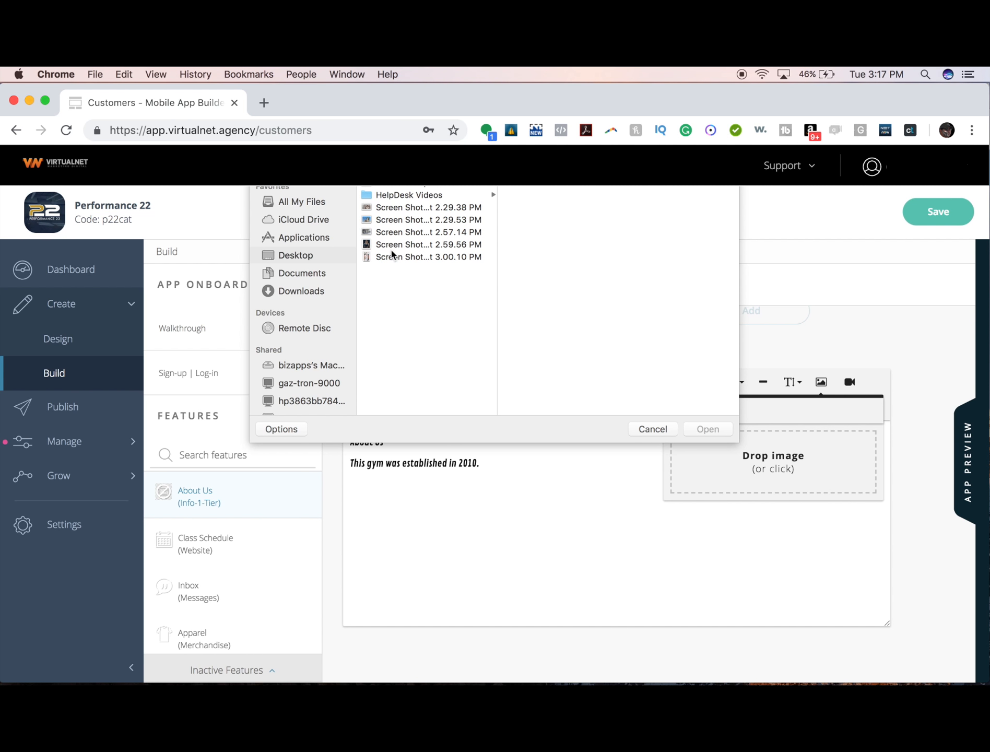
{"action": "left_click", "coordinate": [397, 233]}
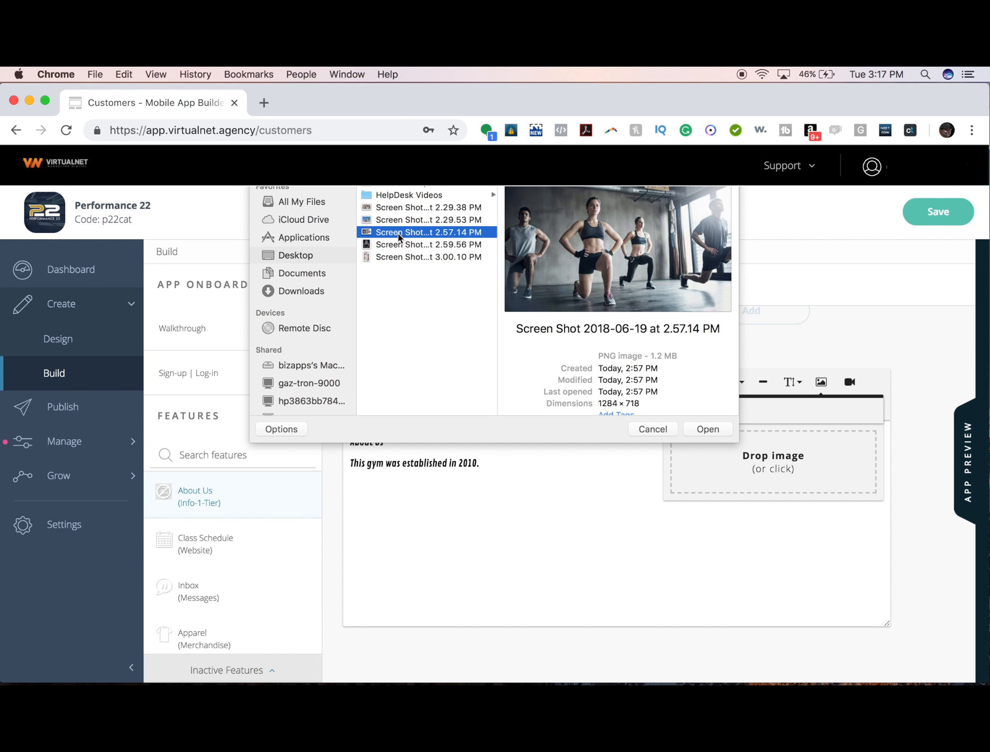
{"action": "left_click", "coordinate": [699, 430]}
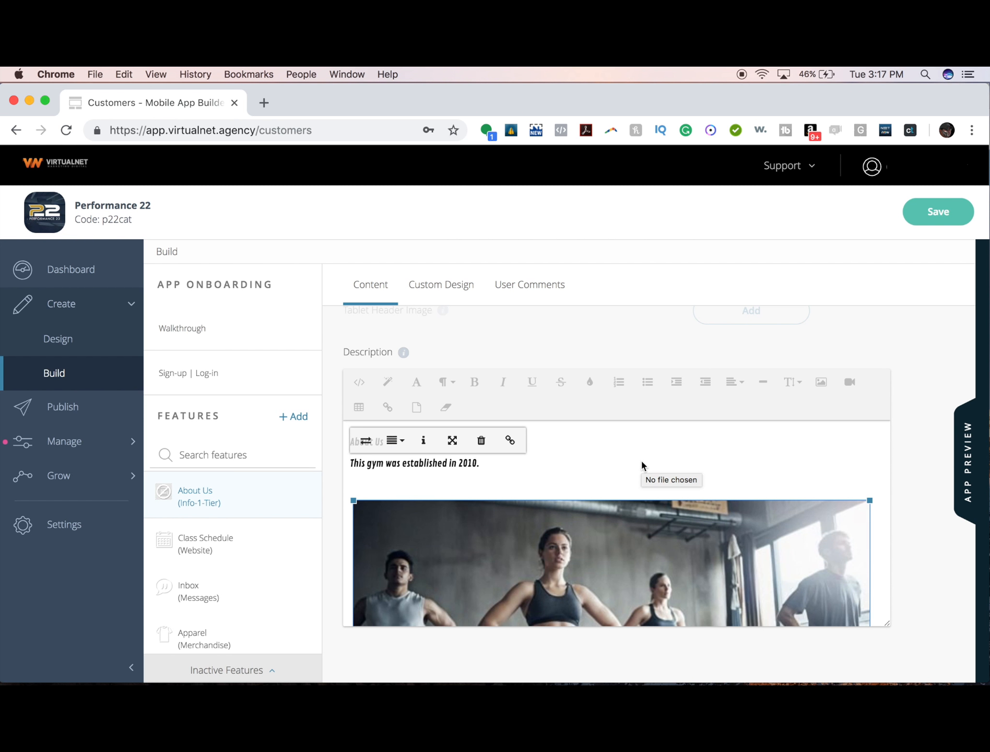
- Save the About Us changes and review the page in the phone preview
{"action": "left_click", "coordinate": [911, 214]}
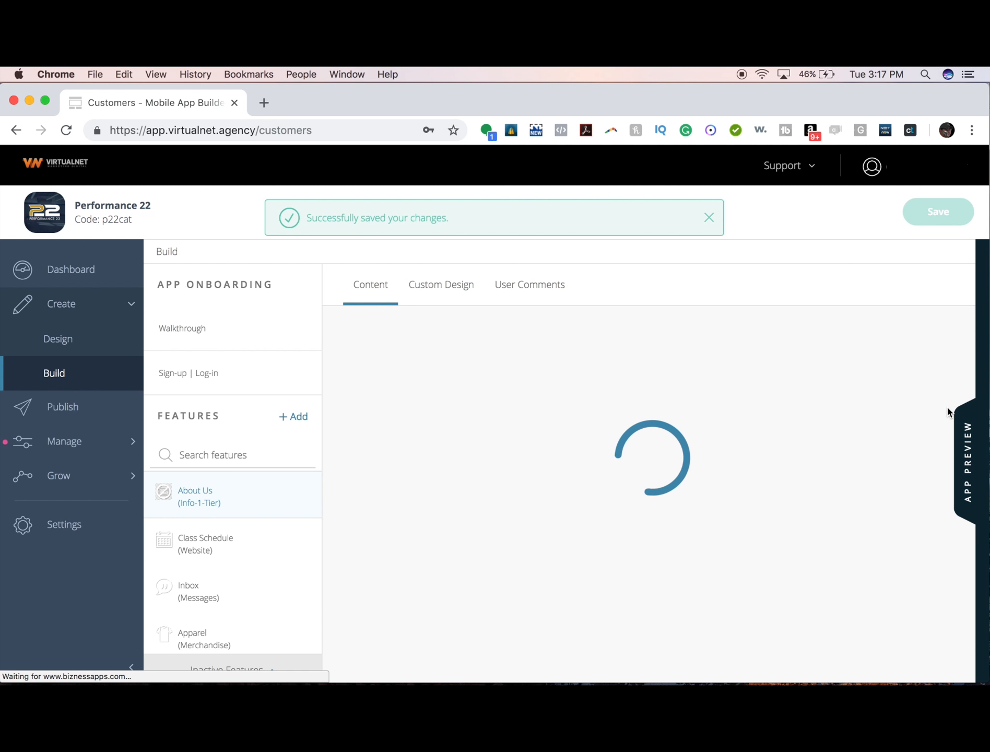
{"action": "left_click", "coordinate": [958, 413]}
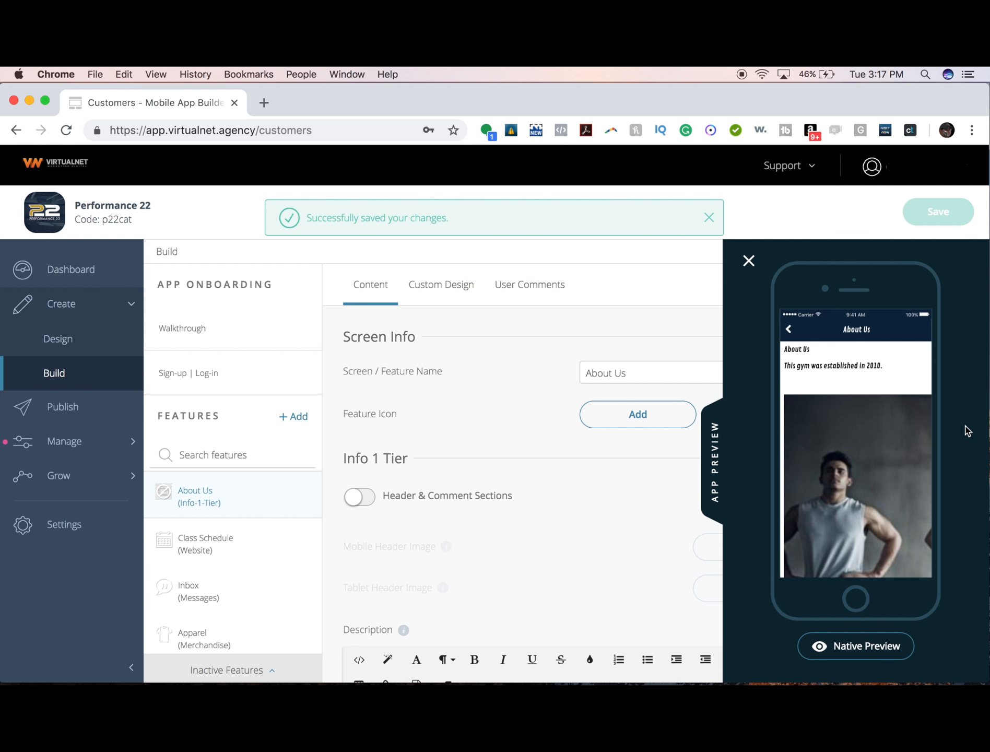
{"action": "scroll", "coordinate": [856, 478], "scroll_direction": "down", "scroll_amount": 5}
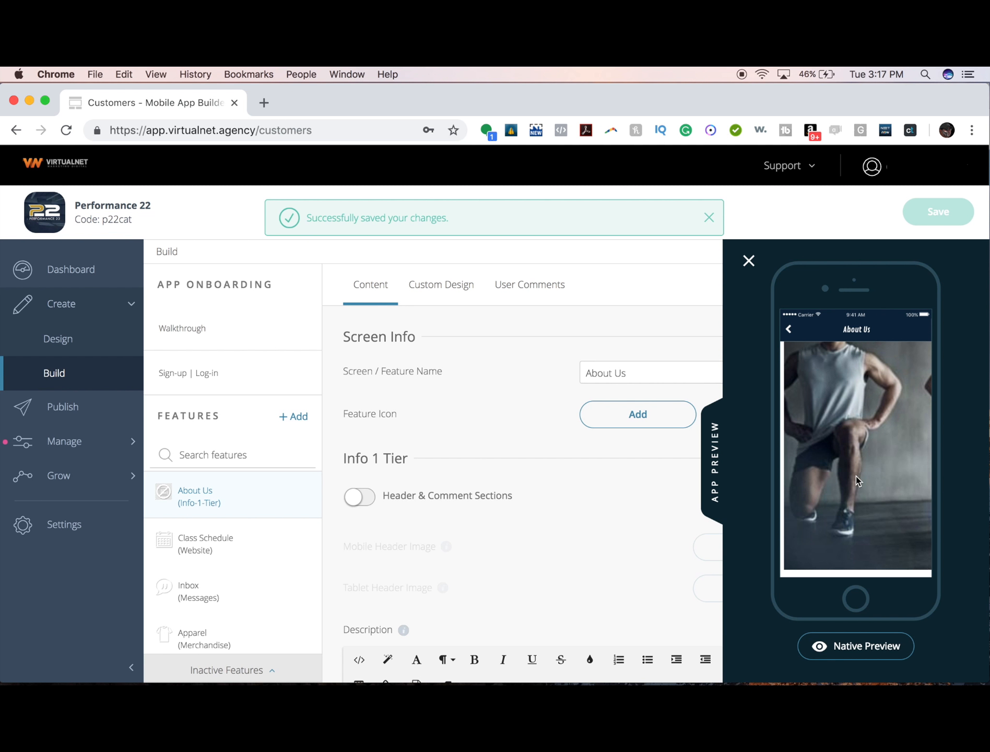
{"action": "scroll", "coordinate": [855, 476], "scroll_direction": "up", "scroll_amount": 5}
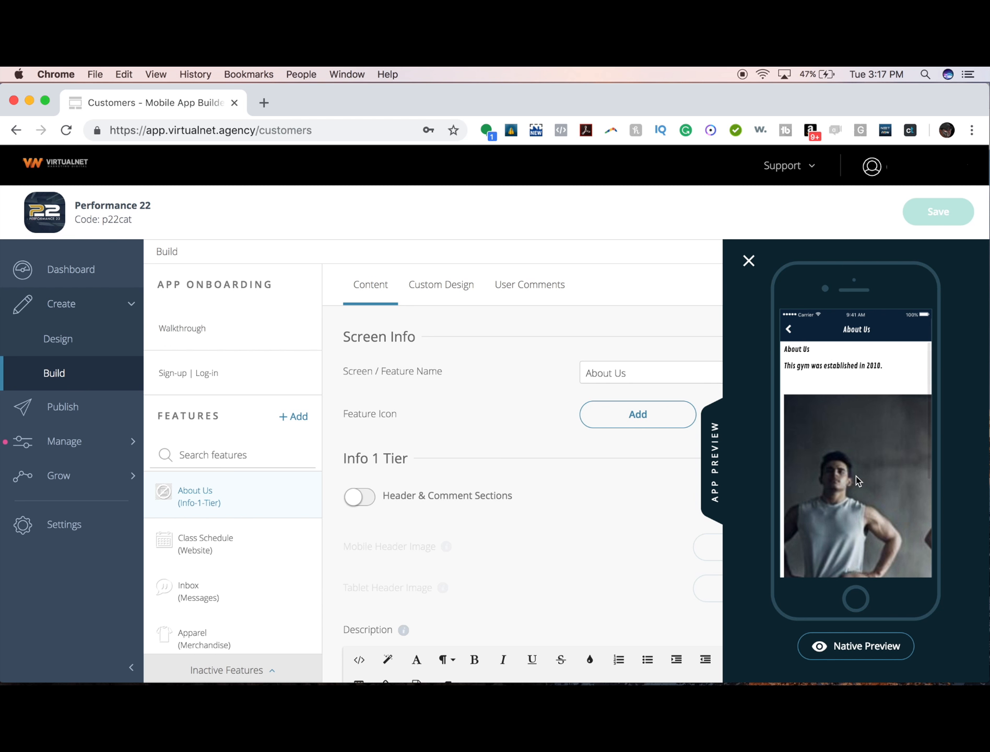
- Close the preview and select the gym photo in the description editor
{"action": "left_click", "coordinate": [748, 260]}
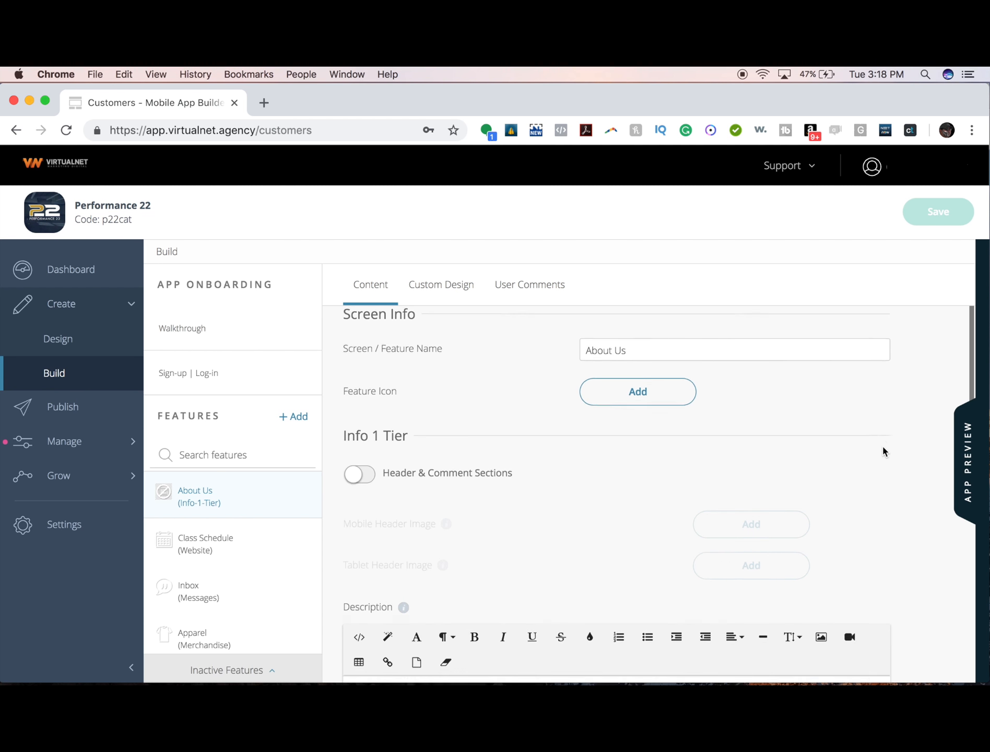
{"action": "scroll", "coordinate": [882, 449], "scroll_direction": "down", "scroll_amount": 5}
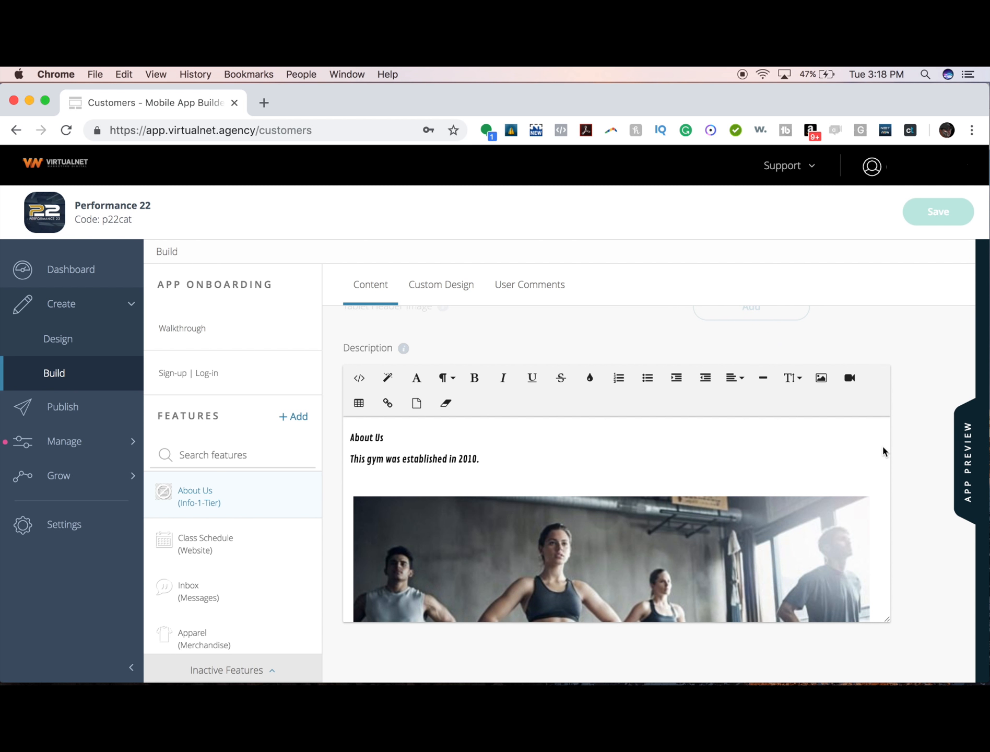
{"action": "scroll", "coordinate": [669, 468], "scroll_direction": "down", "scroll_amount": 2}
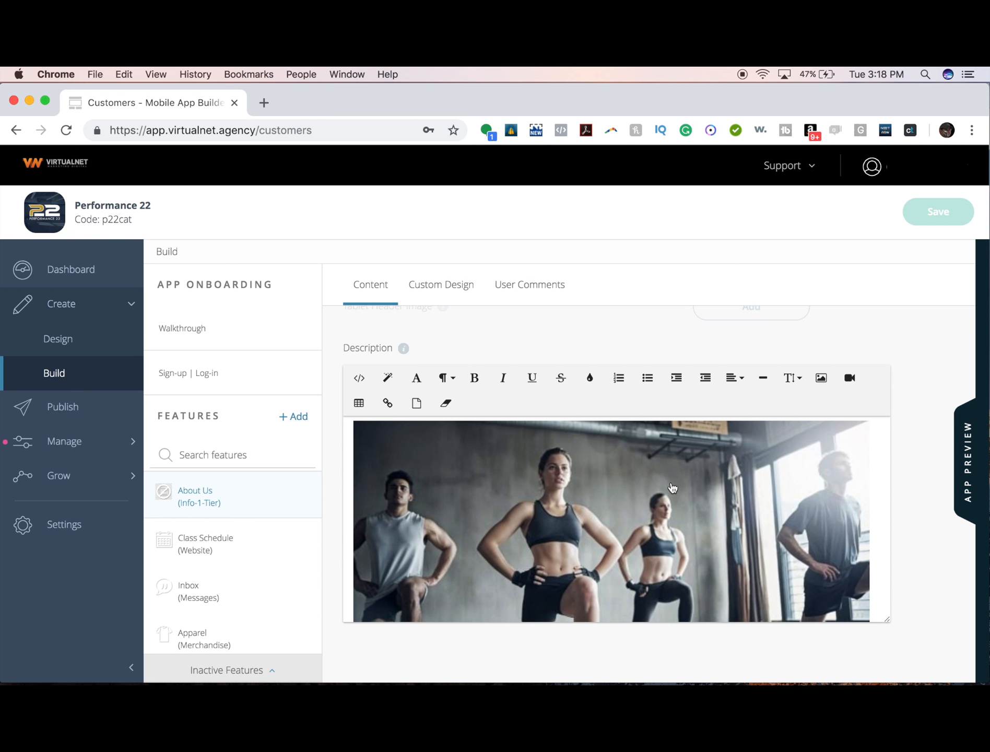
{"action": "scroll", "coordinate": [672, 487], "scroll_direction": "up", "scroll_amount": 1}
{"action": "left_click", "coordinate": [672, 487]}
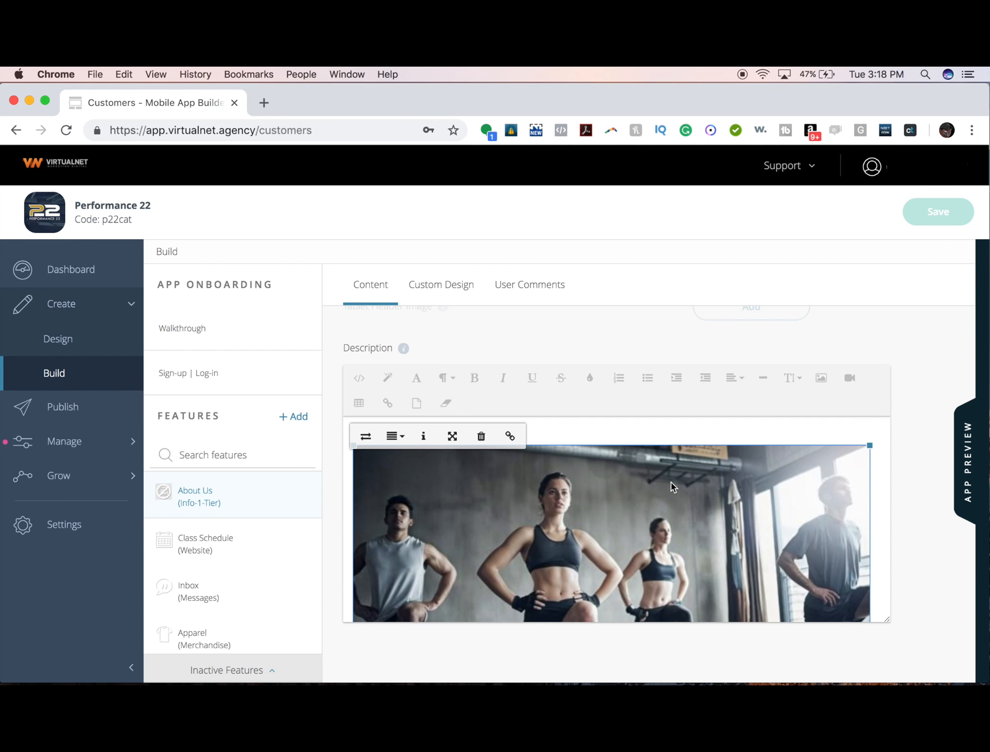
{"action": "scroll", "coordinate": [672, 482], "scroll_direction": "up", "scroll_amount": 2}
{"action": "scroll", "coordinate": [672, 483], "scroll_direction": "down", "scroll_amount": 2}
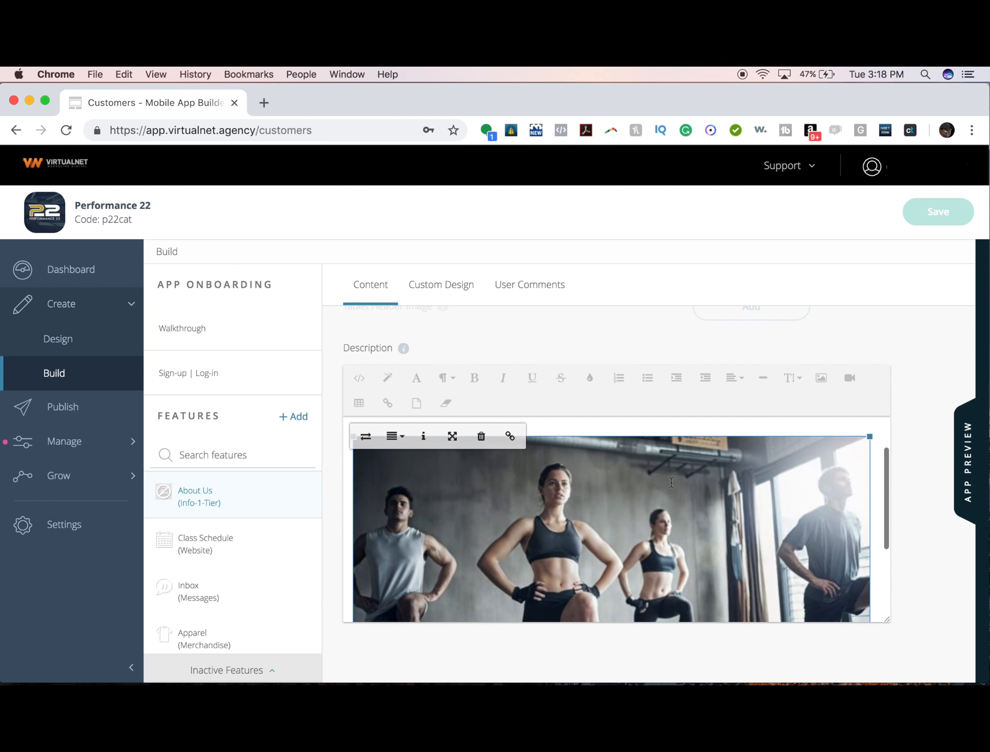
{"action": "scroll", "coordinate": [672, 482], "scroll_direction": "down", "scroll_amount": 1}
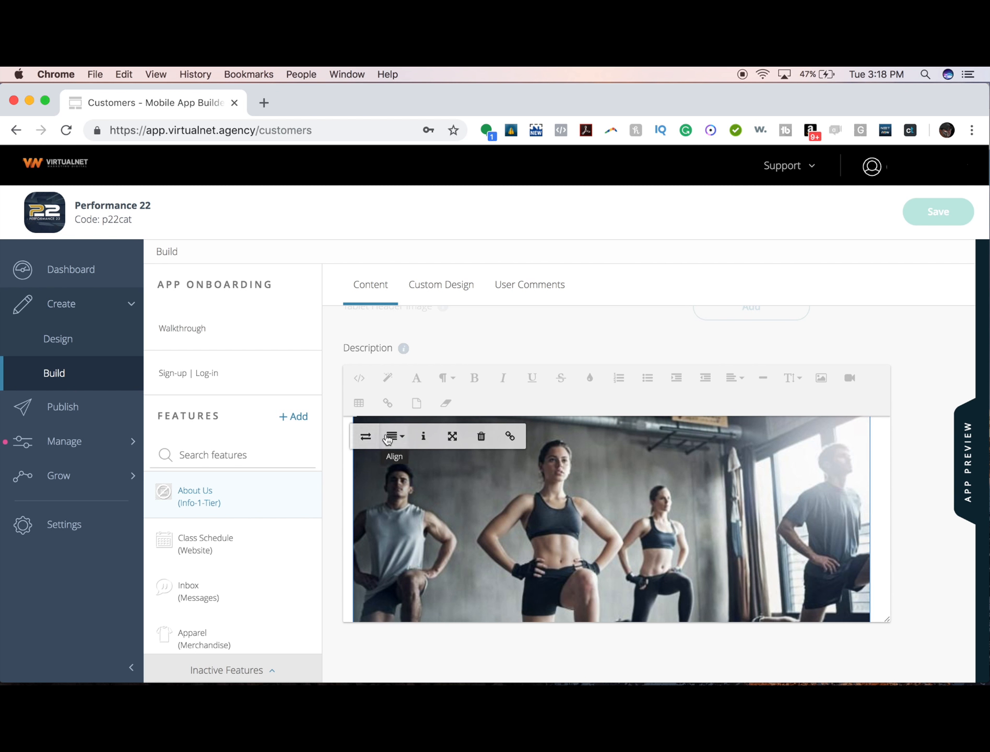
{"action": "left_click", "coordinate": [388, 438]}
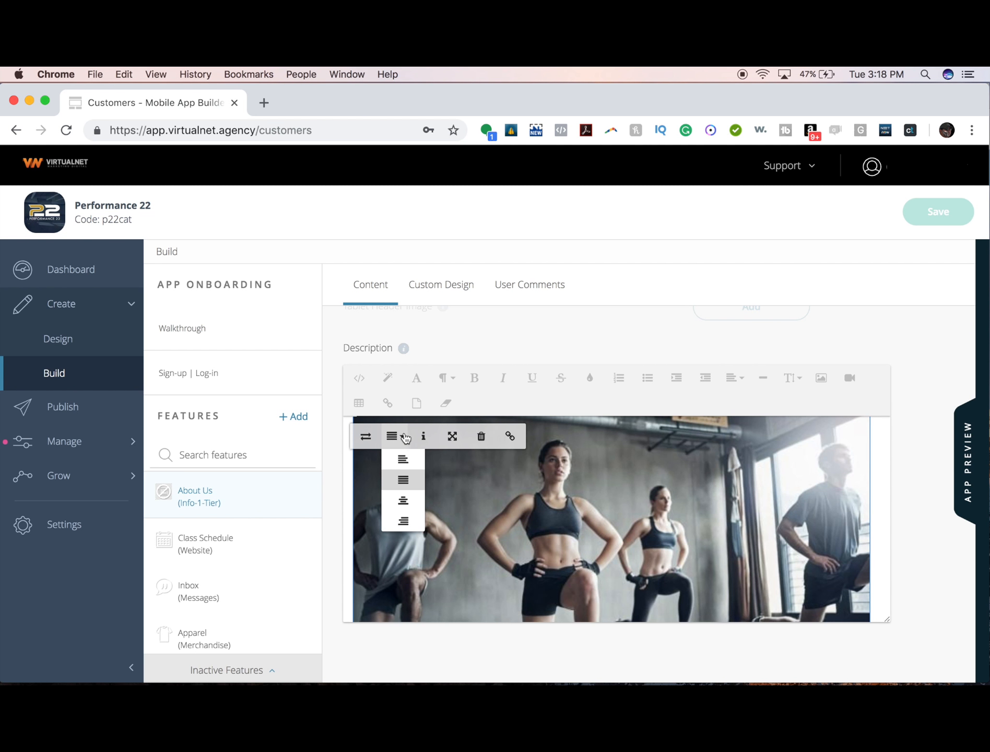
{"action": "left_click", "coordinate": [462, 444]}
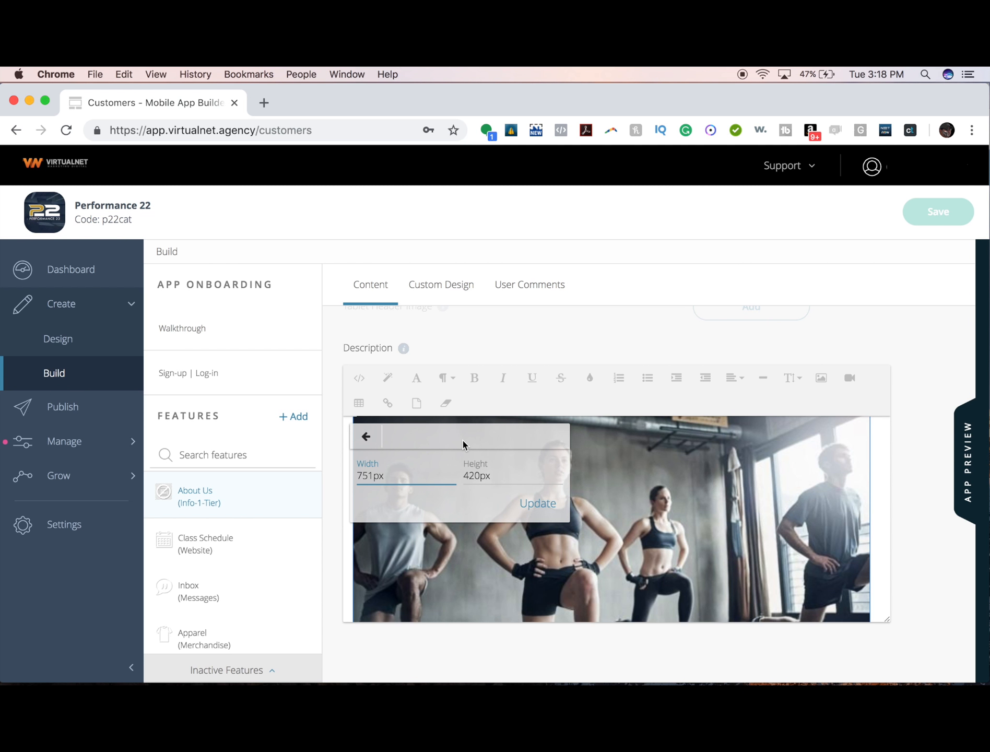
{"action": "left_click", "coordinate": [354, 481]}
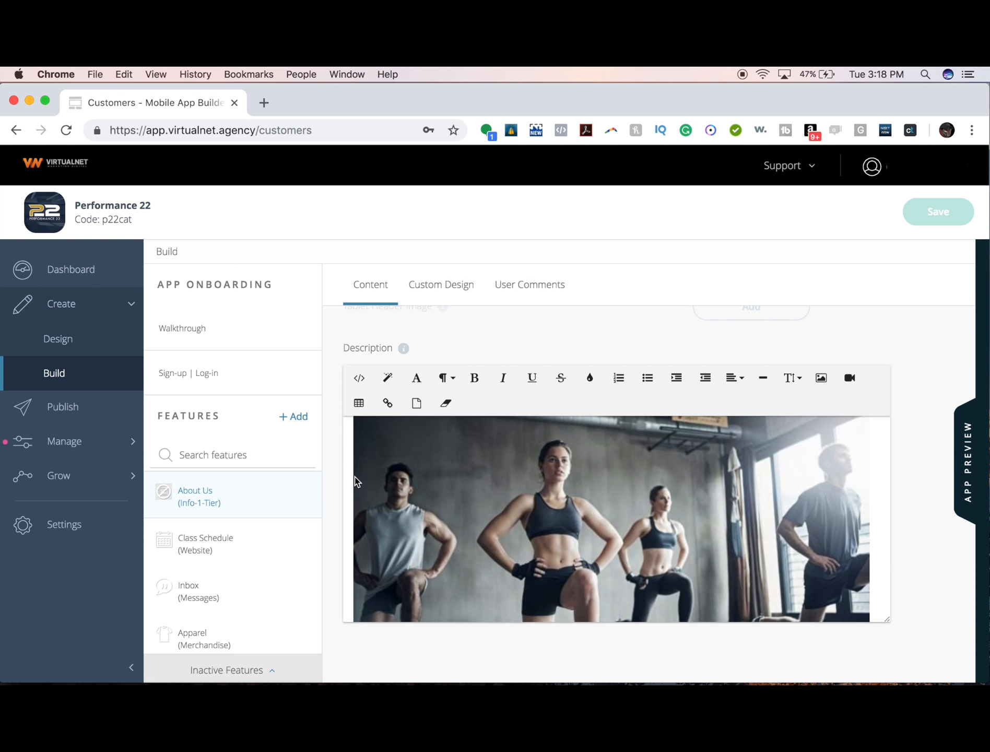
{"action": "left_click", "coordinate": [436, 466]}
- Resize the gym photo to 100% width and auto height, then save
{"action": "left_click", "coordinate": [451, 436]}
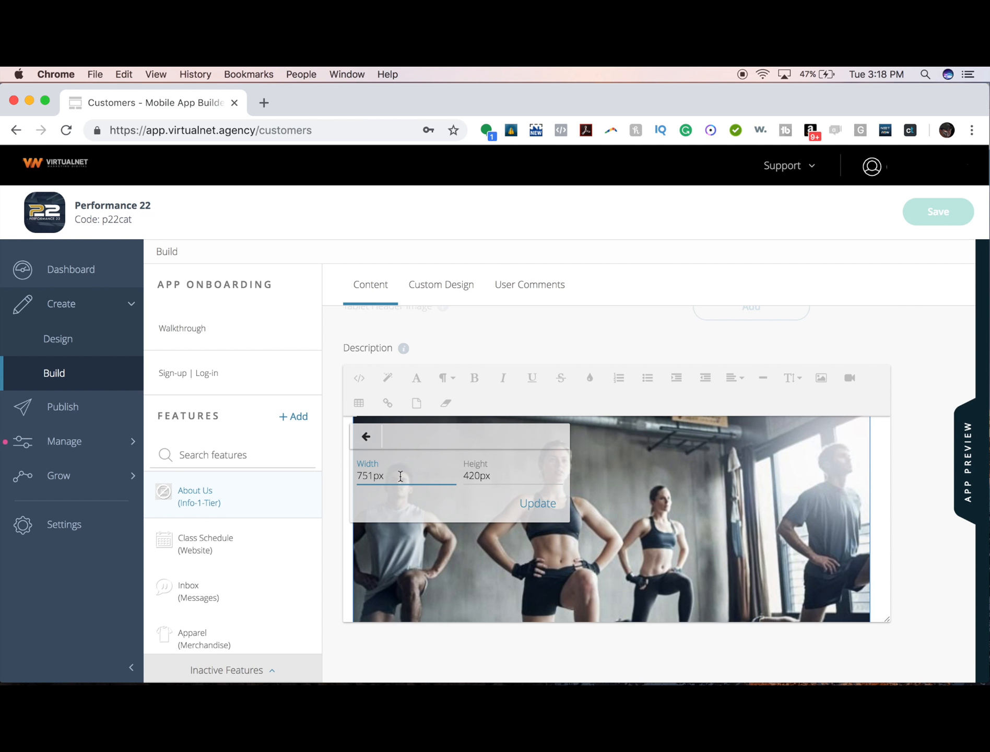
{"action": "double_click", "coordinate": [382, 477]}
{"action": "type", "text": "100%"}
{"action": "double_click", "coordinate": [486, 471]}
{"action": "type", "text": "auto"}
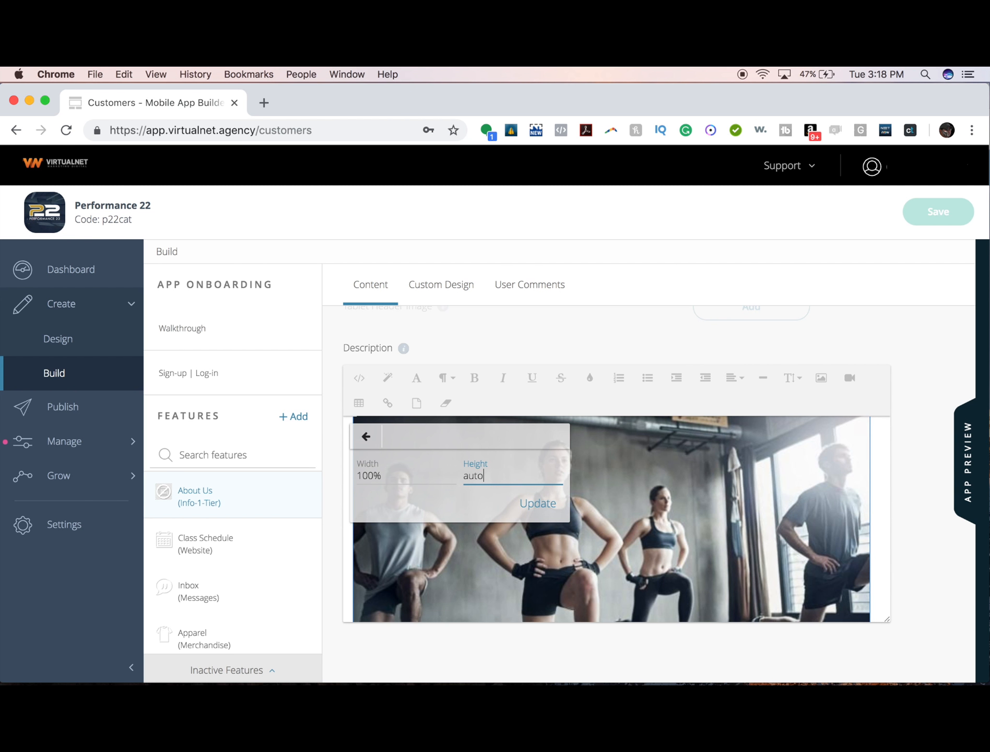
{"action": "left_click", "coordinate": [529, 504]}
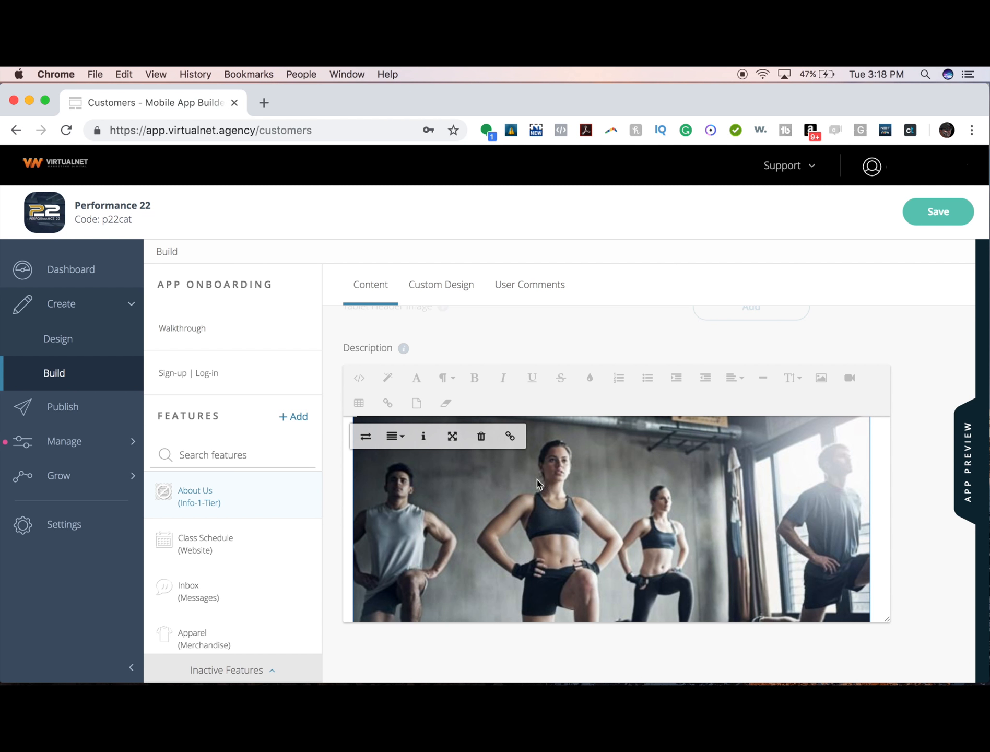
{"action": "left_click", "coordinate": [933, 219]}
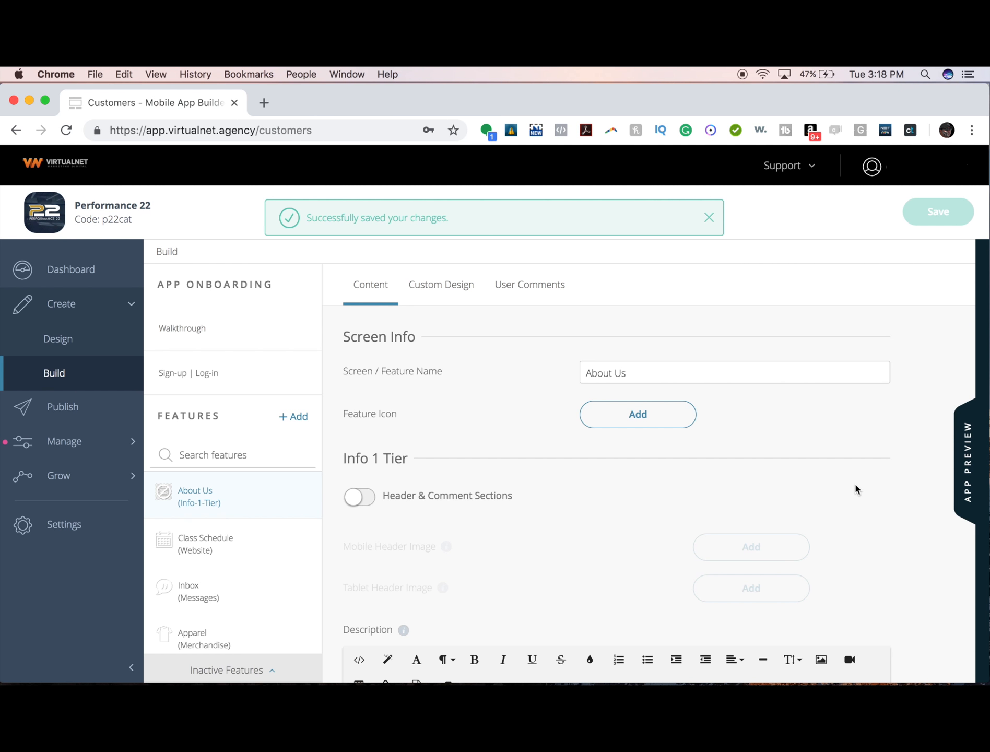
- Check that the full-width photo fits the phone preview, then close it
{"action": "scroll", "coordinate": [850, 488], "scroll_direction": "down", "scroll_amount": 5}
{"action": "scroll", "coordinate": [846, 494], "scroll_direction": "down", "scroll_amount": 2}
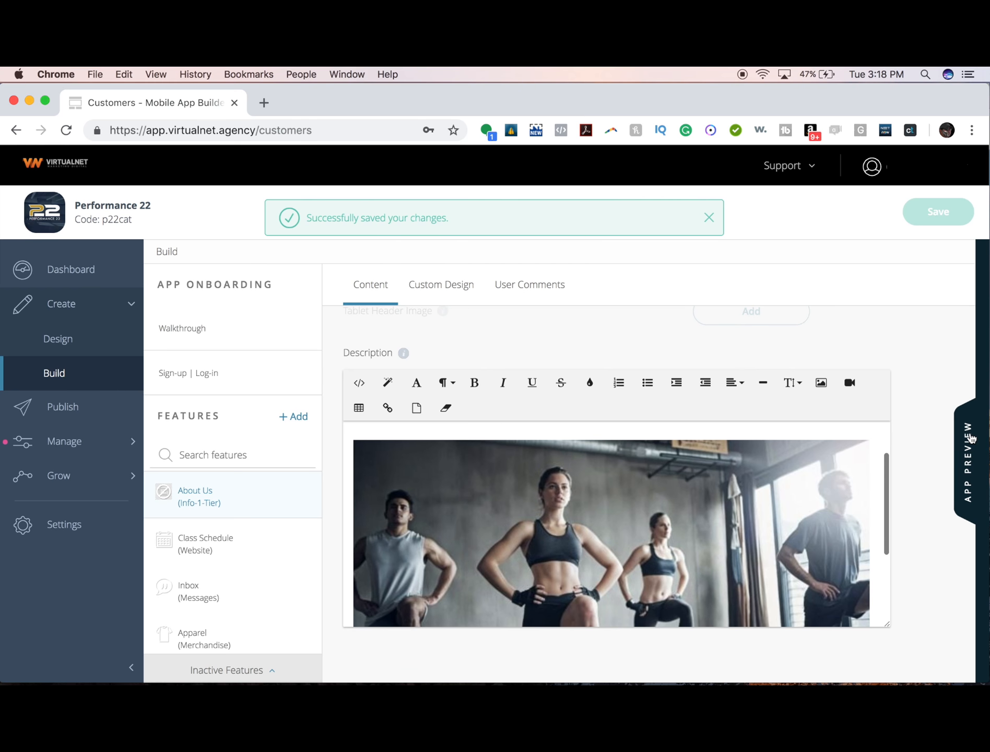
{"action": "left_click", "coordinate": [968, 437]}
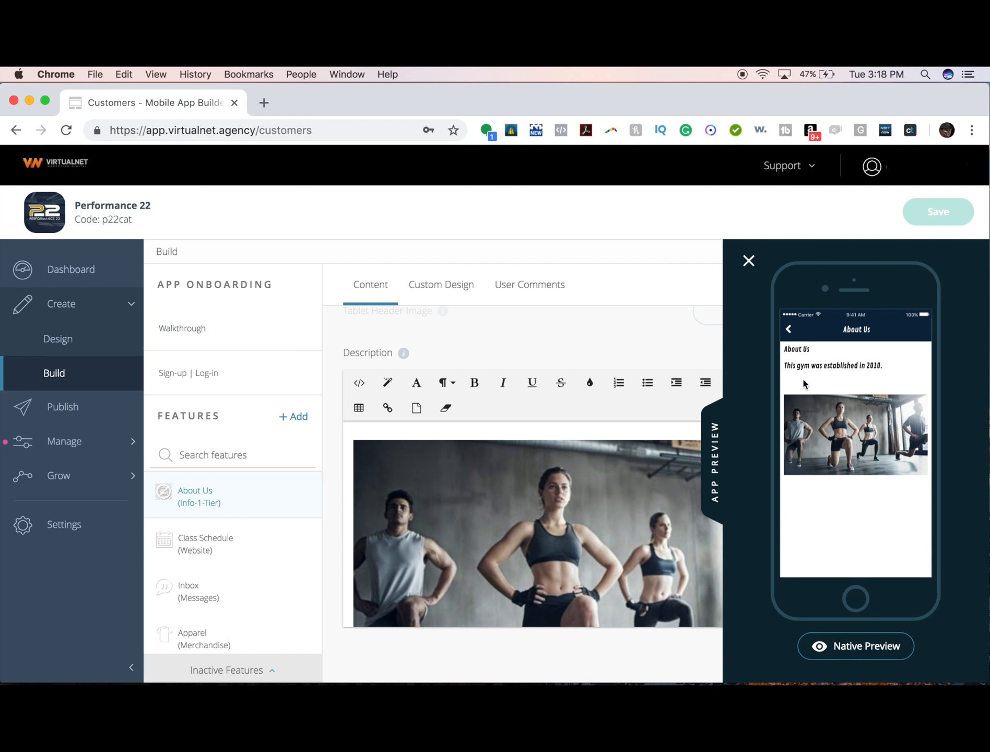
{"action": "left_click", "coordinate": [748, 262]}
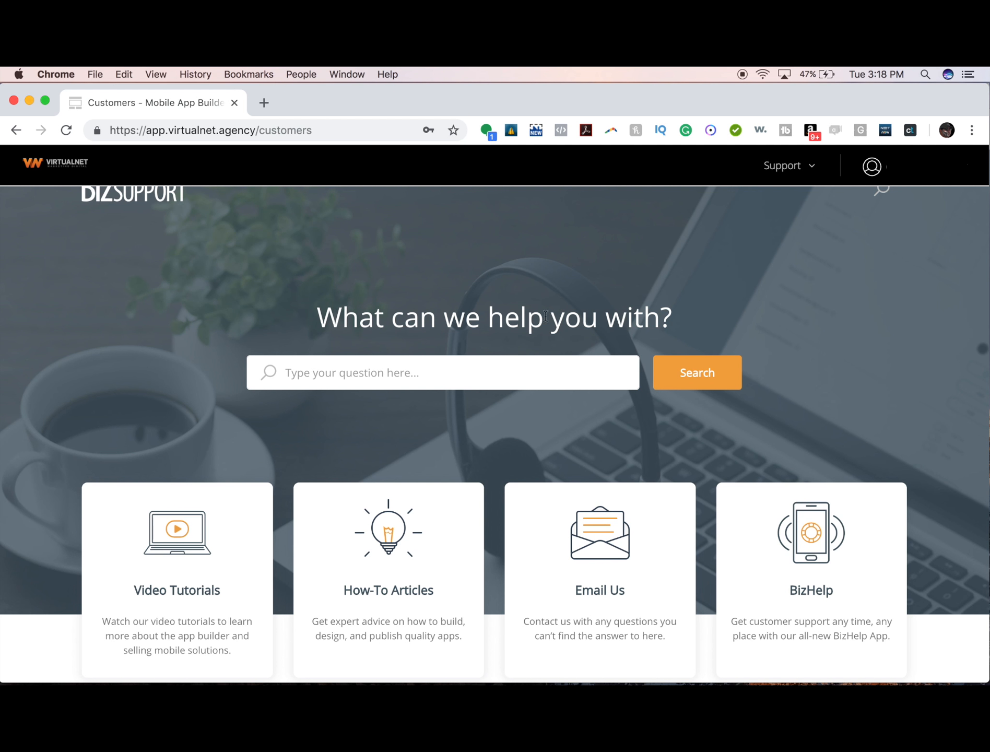
- Search the help site for html and open the call, text and email links article
{"action": "left_click", "coordinate": [434, 383]}
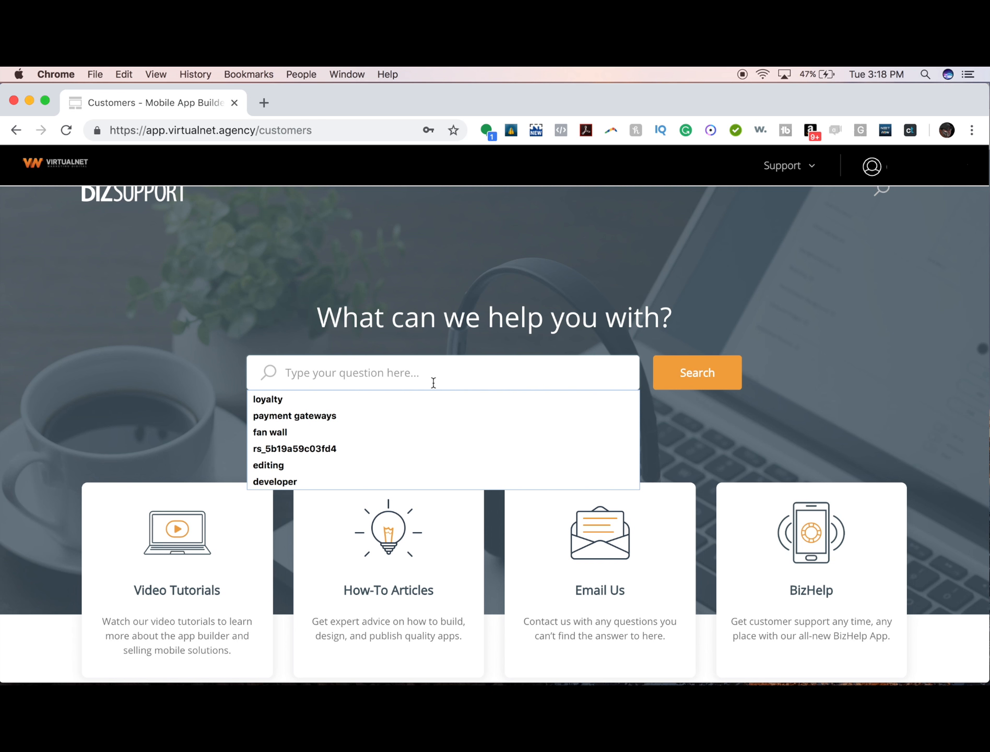
{"action": "type", "text": "ml"}
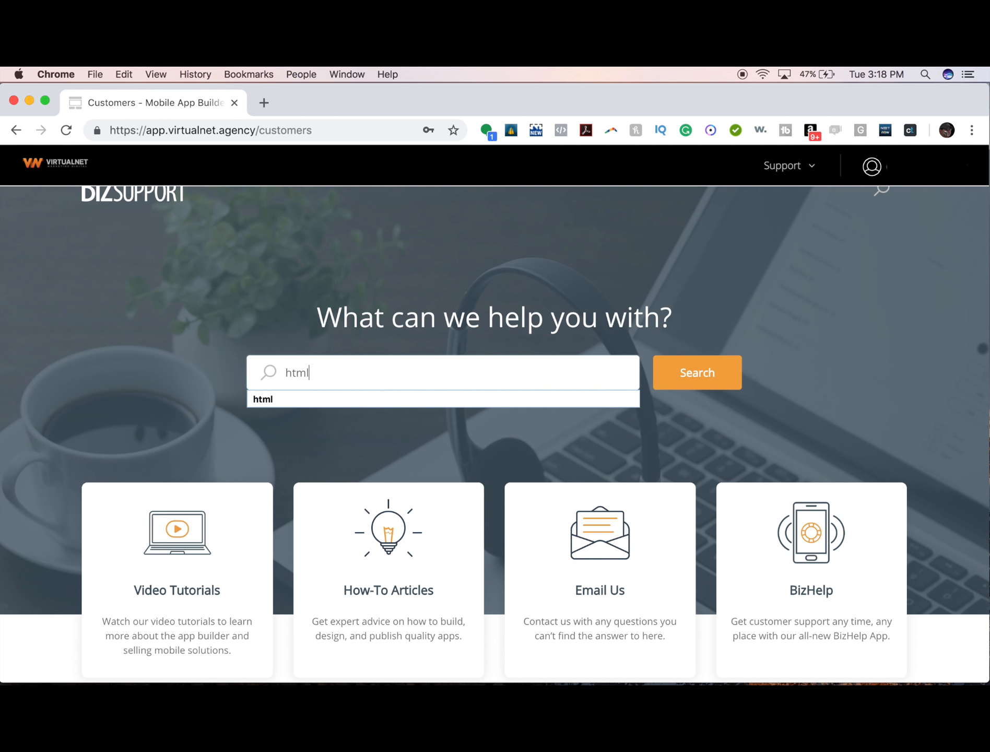
{"action": "key", "text": "Return"}
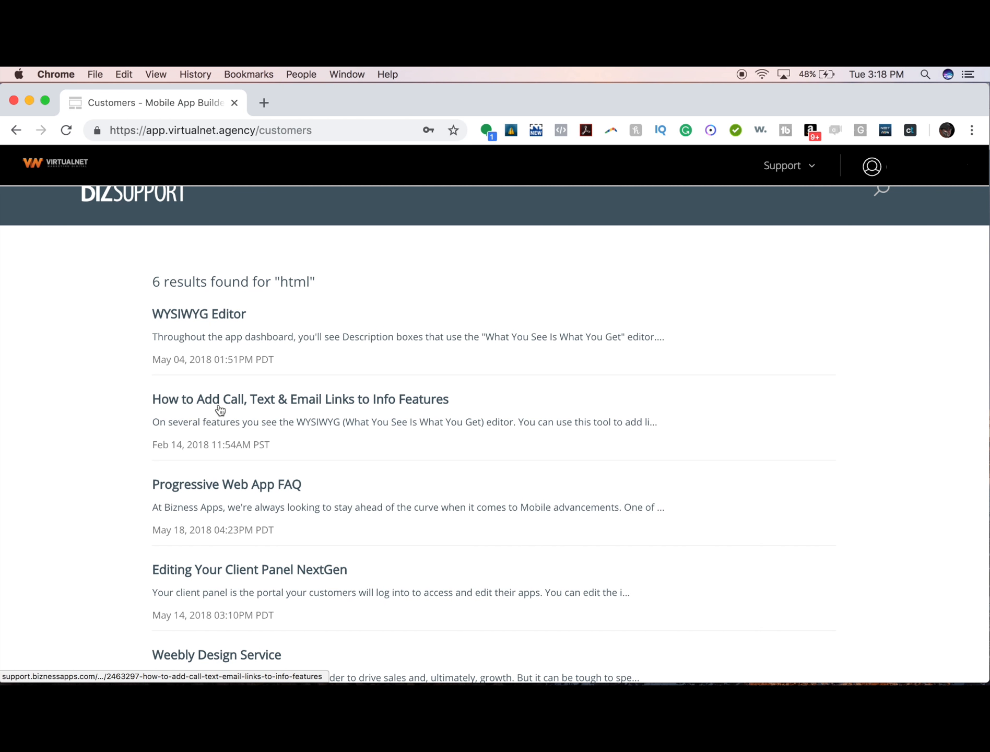
{"action": "left_click", "coordinate": [206, 407]}
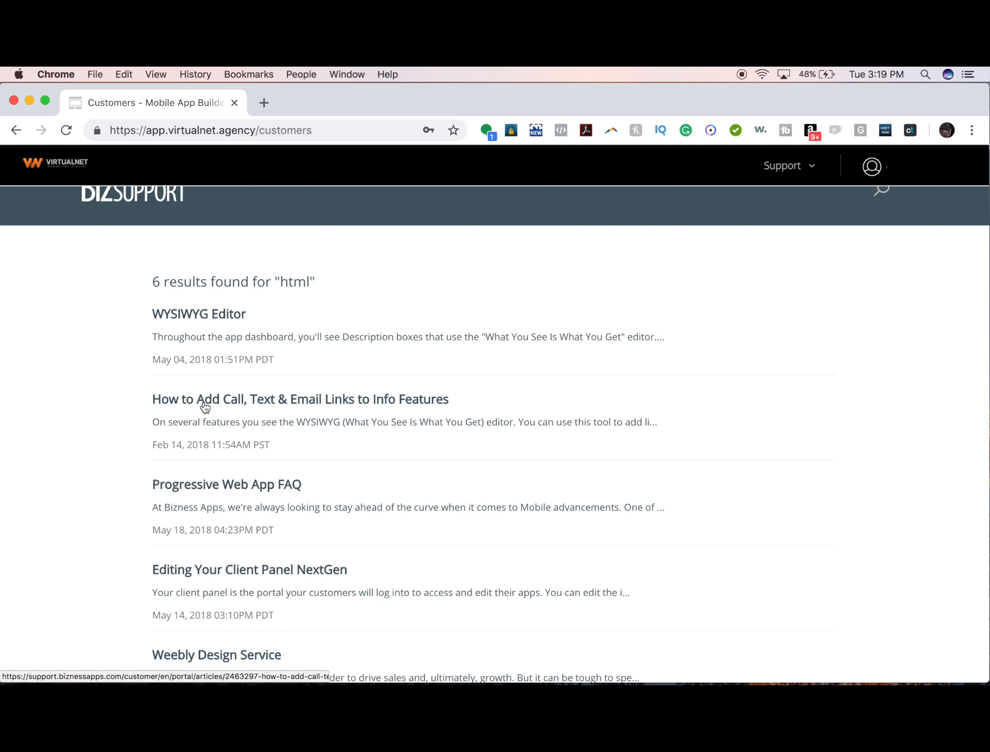
- Read the article's How-To and highlight the tel: prefix for call links
{"action": "scroll", "coordinate": [165, 450], "scroll_direction": "down", "scroll_amount": 10}
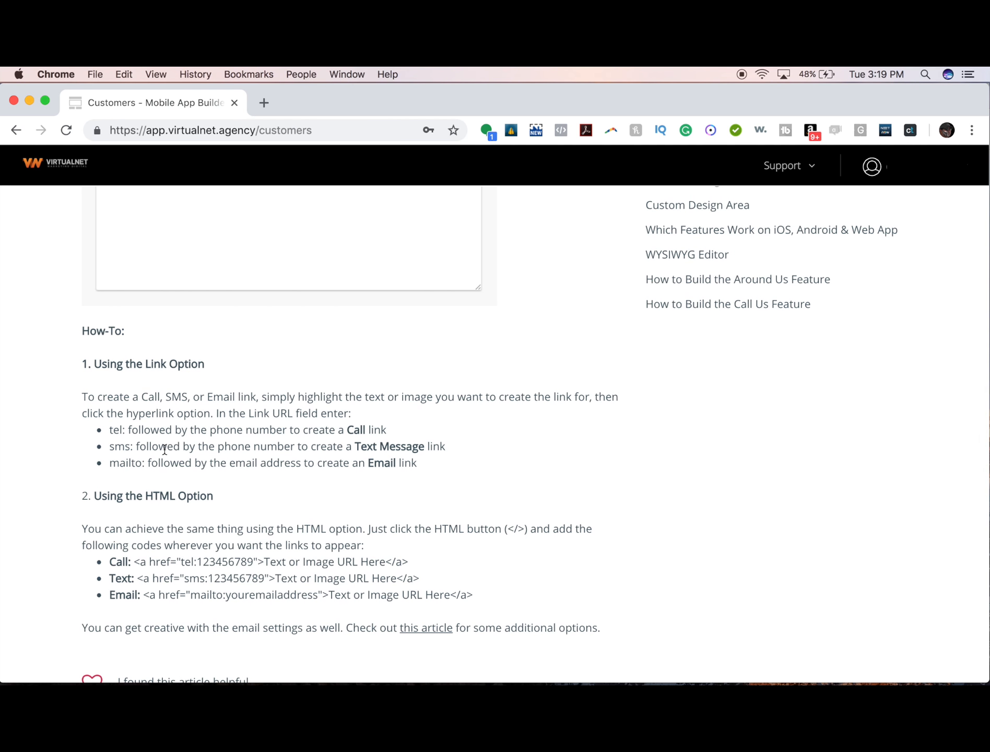
{"action": "scroll", "coordinate": [164, 450], "scroll_direction": "down", "scroll_amount": 2}
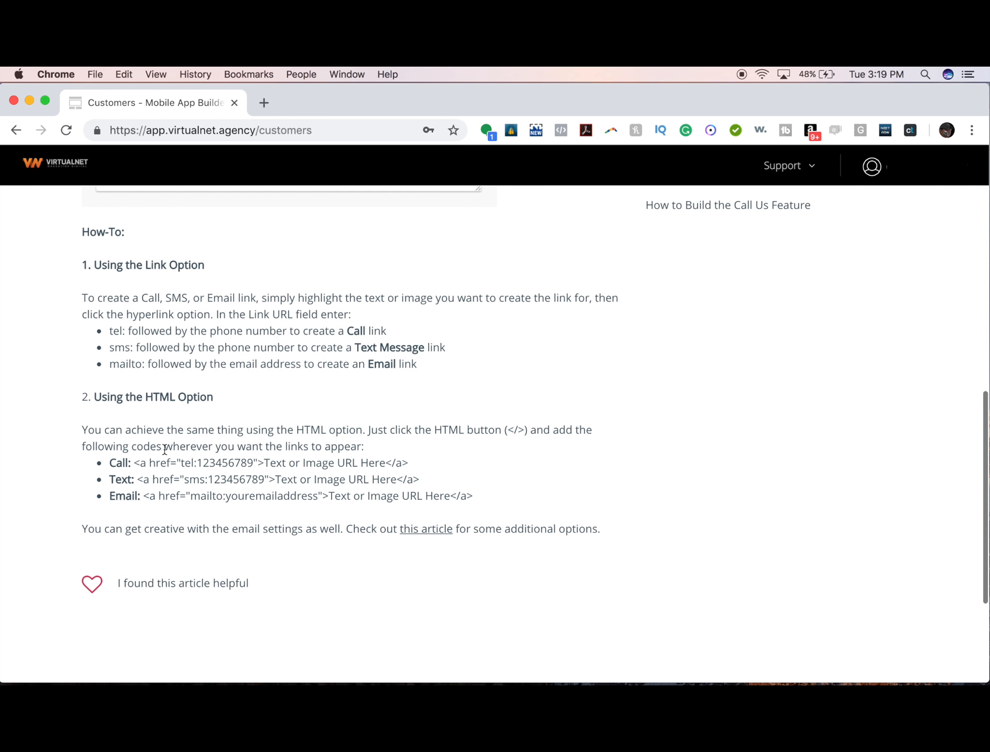
{"action": "scroll", "coordinate": [164, 450], "scroll_direction": "up", "scroll_amount": 1}
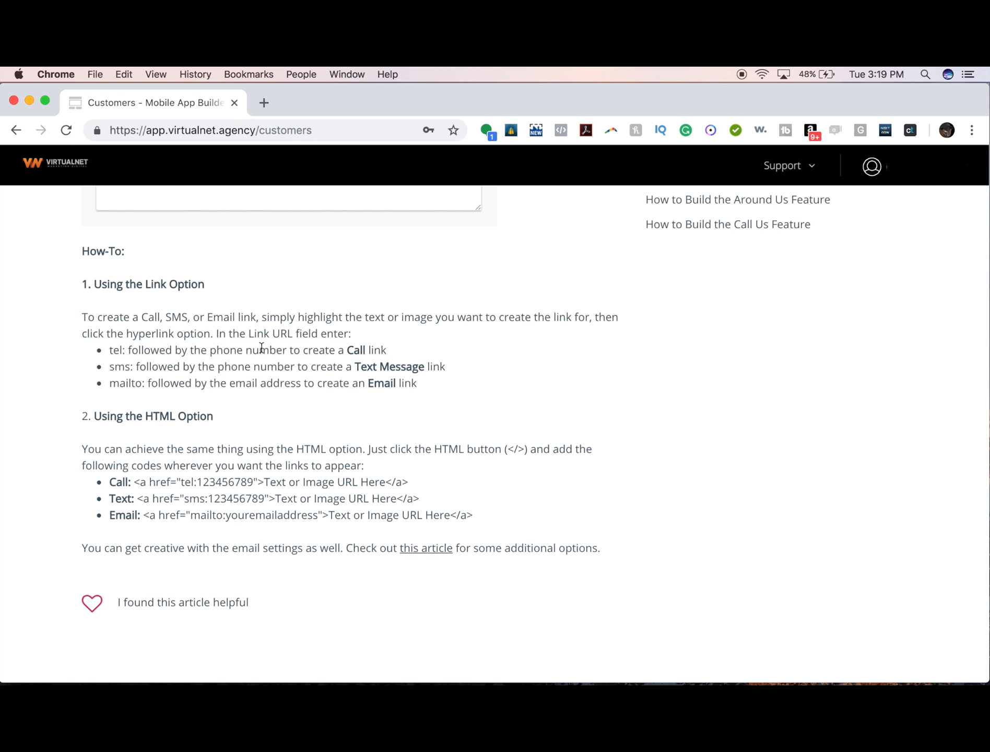
{"action": "left_click_drag", "start_coordinate": [110, 350], "coordinate": [201, 384]}
{"action": "left_click", "coordinate": [96, 329]}
{"action": "left_click_drag", "start_coordinate": [110, 351], "coordinate": [126, 351]}
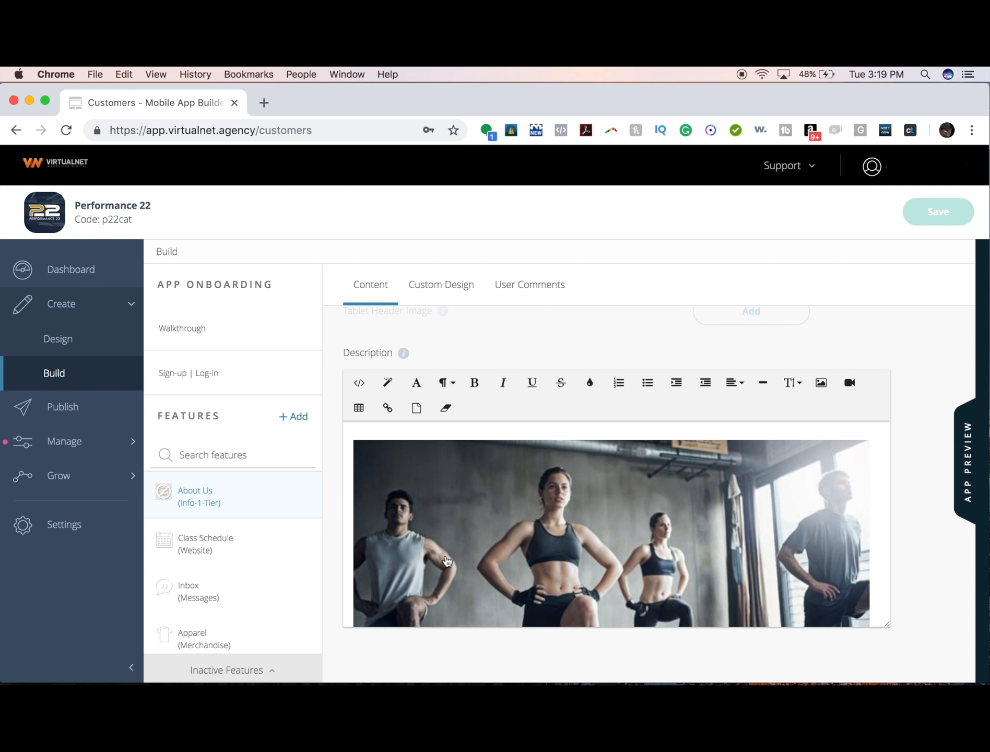
- Add a 'Call Us Today!' line below the workout photo
{"action": "scroll", "coordinate": [446, 560], "scroll_direction": "down", "scroll_amount": 3}
{"action": "left_click", "coordinate": [757, 620]}
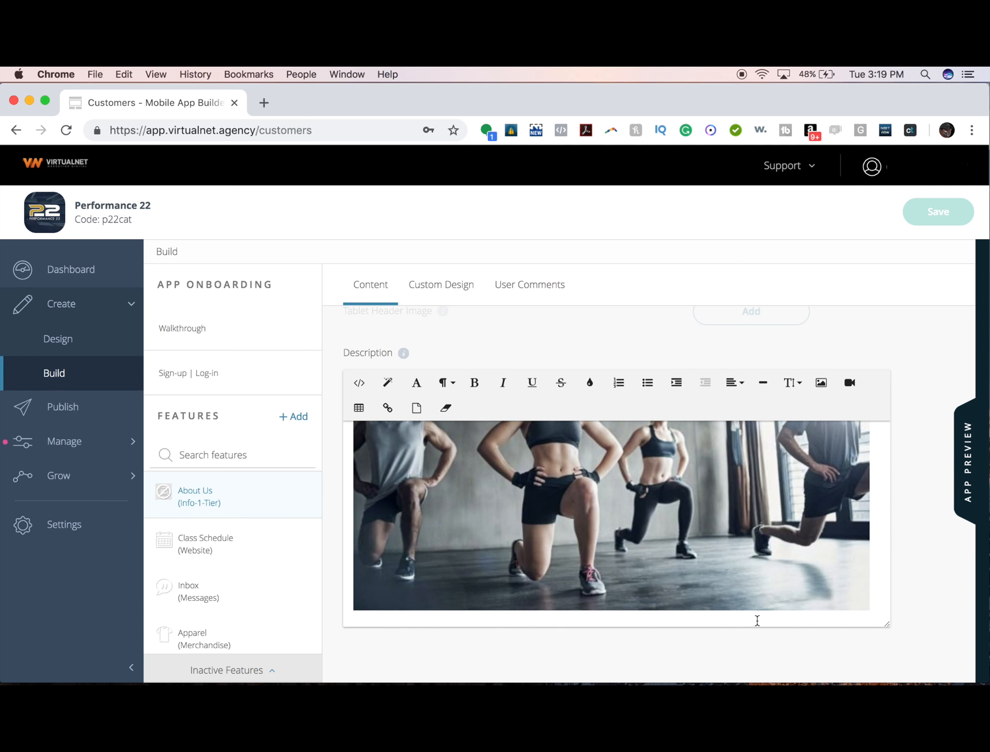
{"action": "key", "text": "Return"}
{"action": "type", "text": "Call Us"}
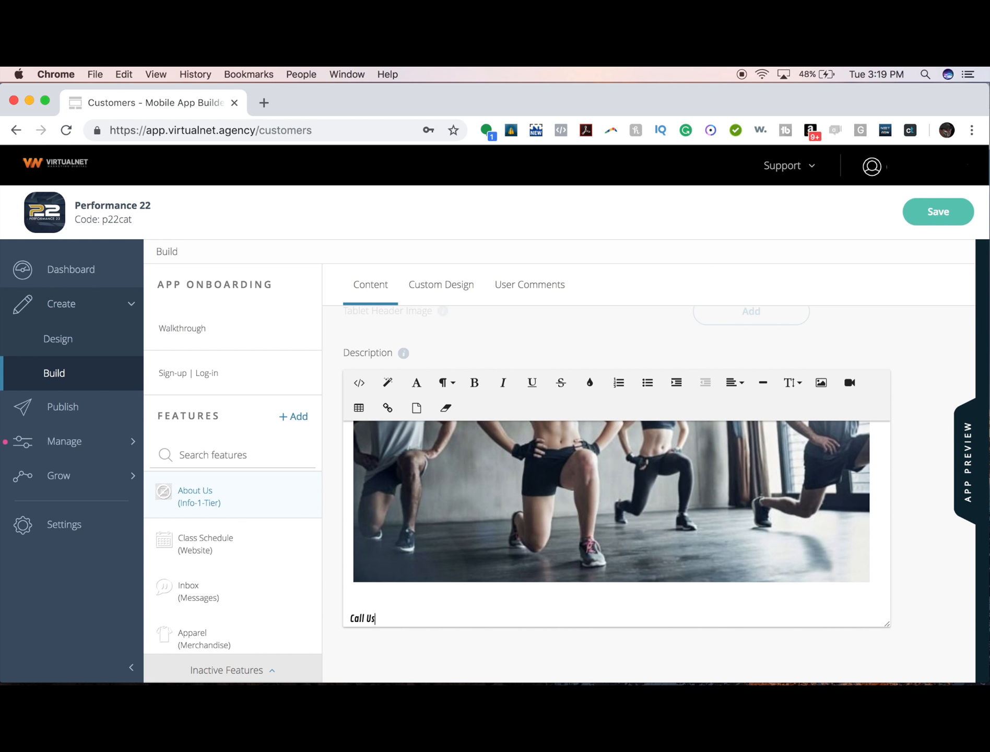
{"action": "type", "text": " Today!"}
- Link 'Call Us Today!' to the gym's phone number as a tel: link
{"action": "left_click_drag", "start_coordinate": [411, 619], "coordinate": [348, 606]}
{"action": "left_click", "coordinate": [589, 382]}
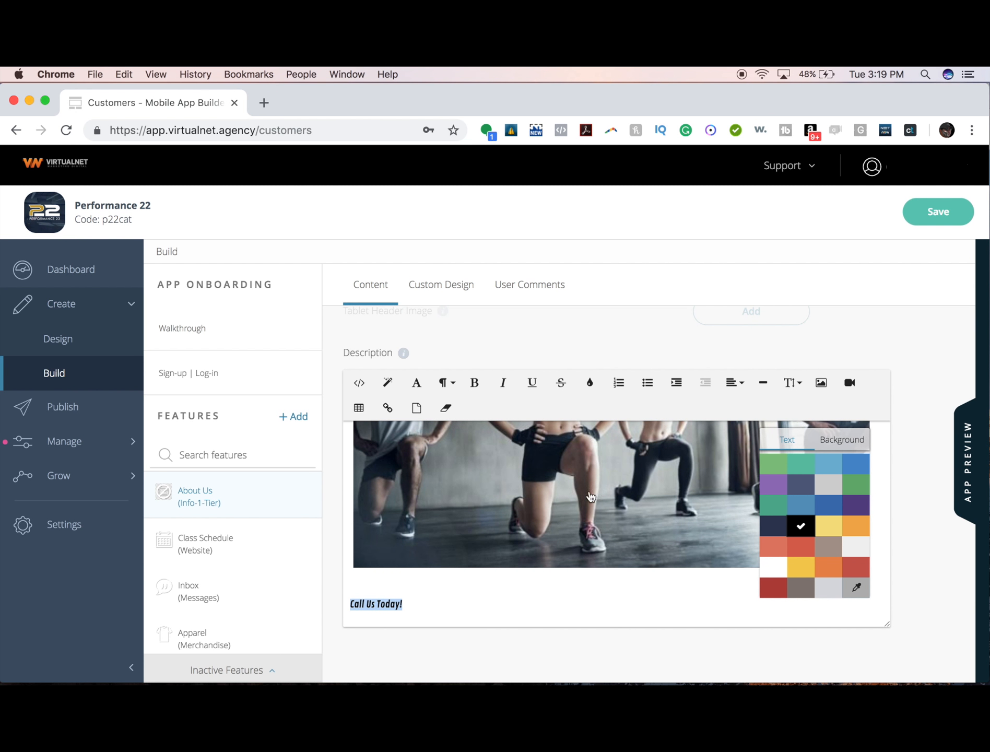
{"action": "left_click", "coordinate": [388, 408]}
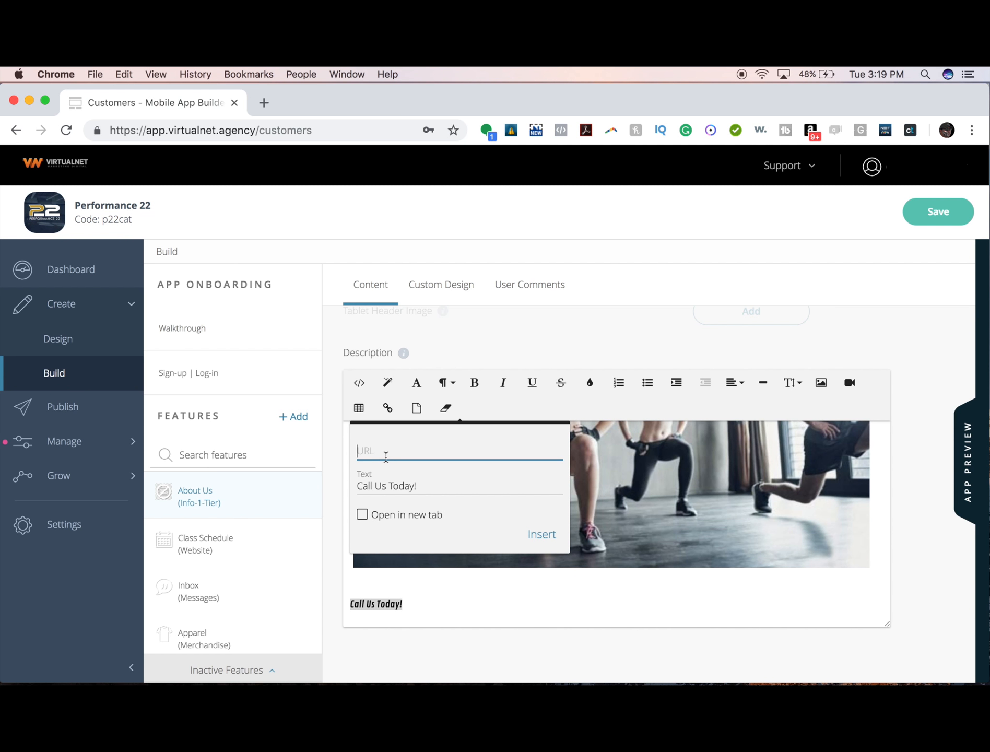
{"action": "left_click", "coordinate": [538, 534]}
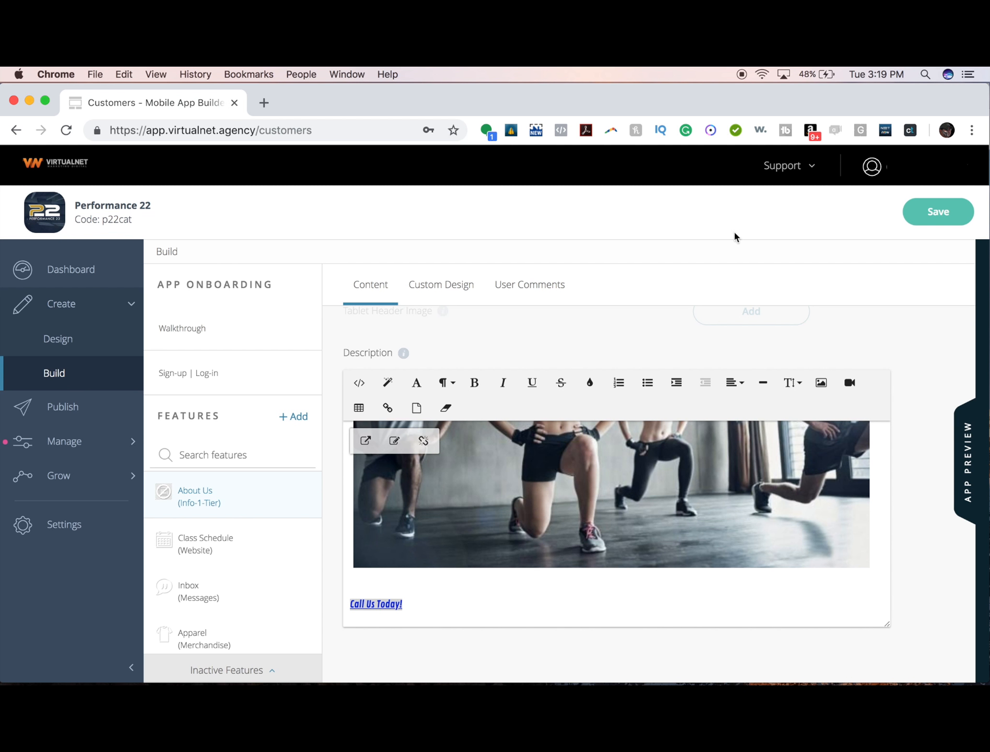
- Save, test the Call Us Today! link in the preview, and cancel the call prompt
{"action": "left_click", "coordinate": [932, 220]}
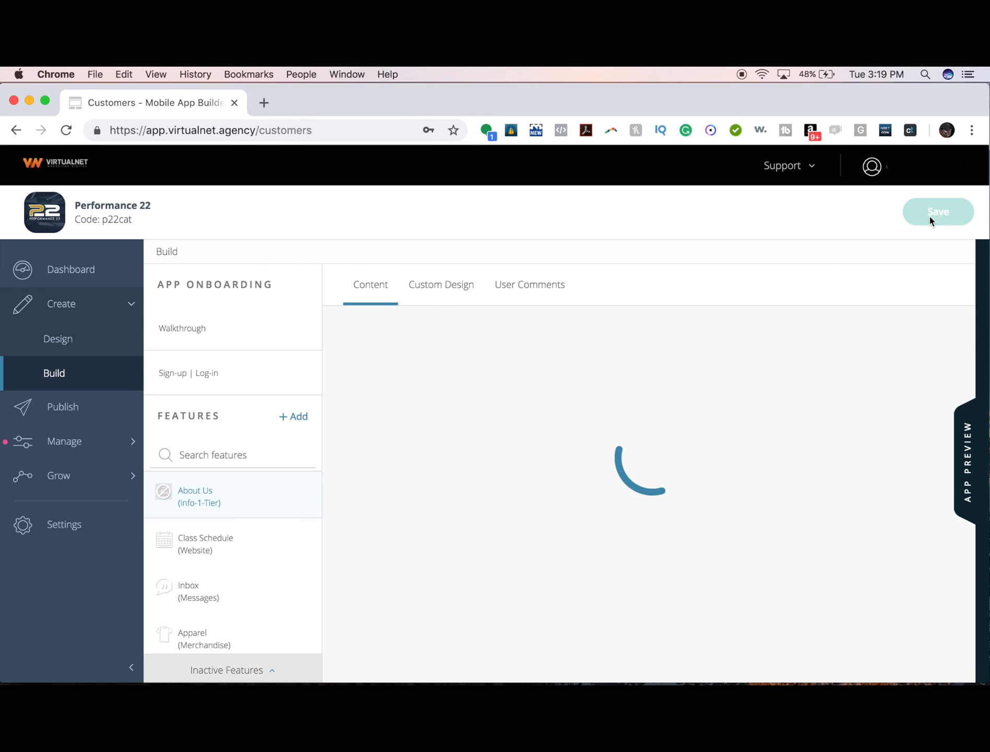
{"action": "left_click", "coordinate": [964, 452]}
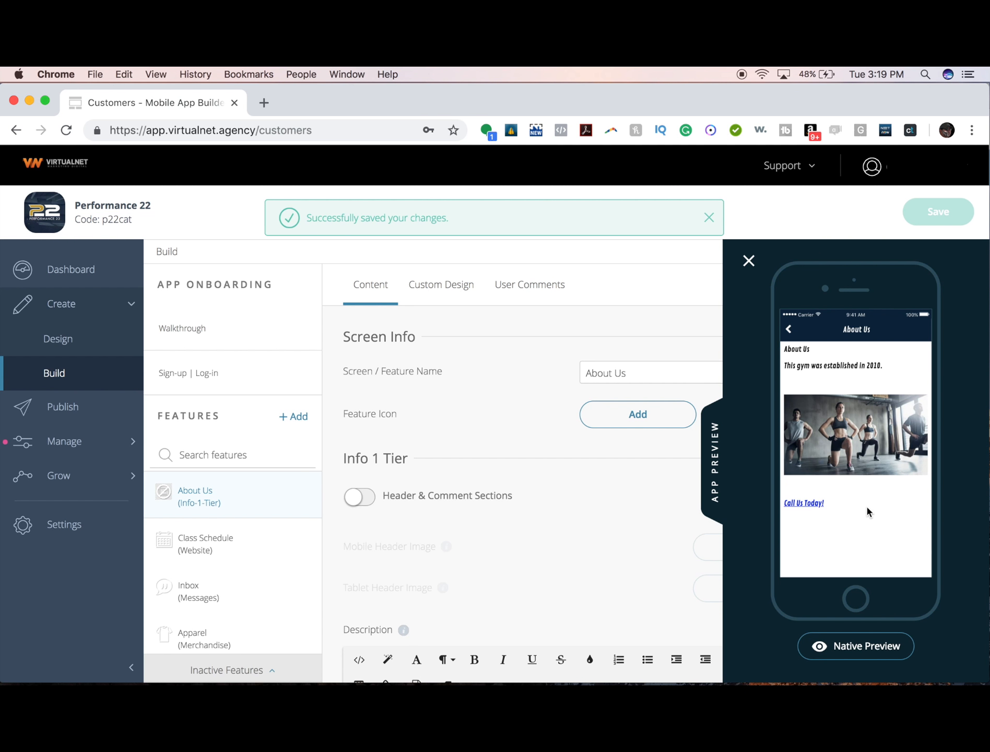
{"action": "left_click", "coordinate": [810, 506]}
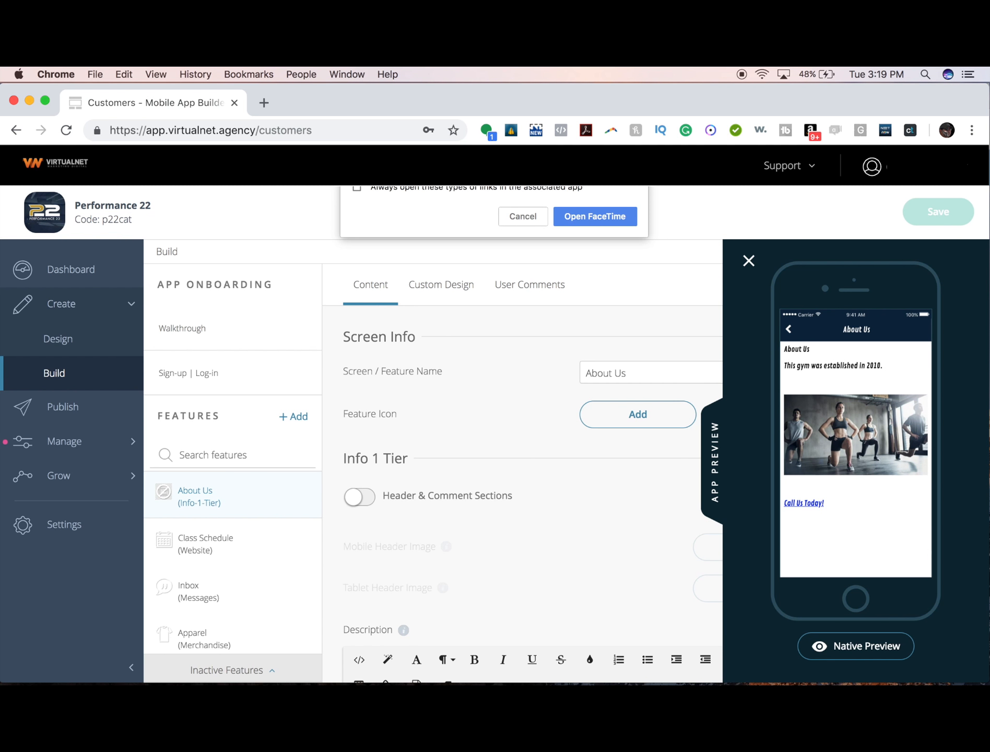
{"action": "left_click", "coordinate": [515, 218]}
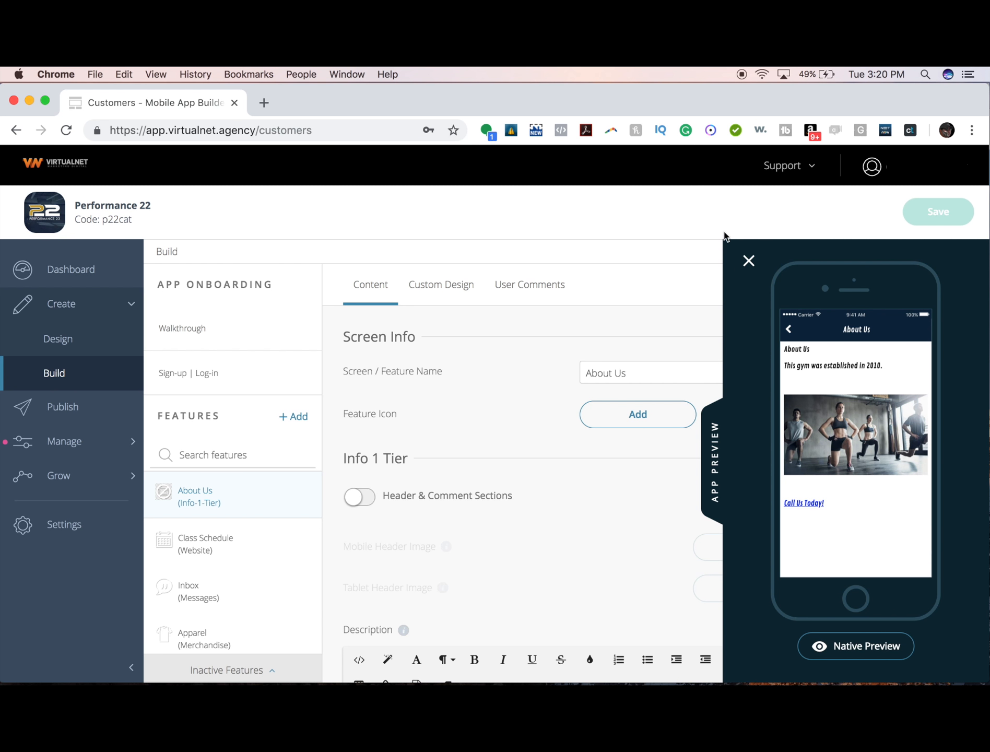
{"action": "left_click", "coordinate": [748, 261]}
{"action": "scroll", "coordinate": [690, 447], "scroll_direction": "down", "scroll_amount": 5}
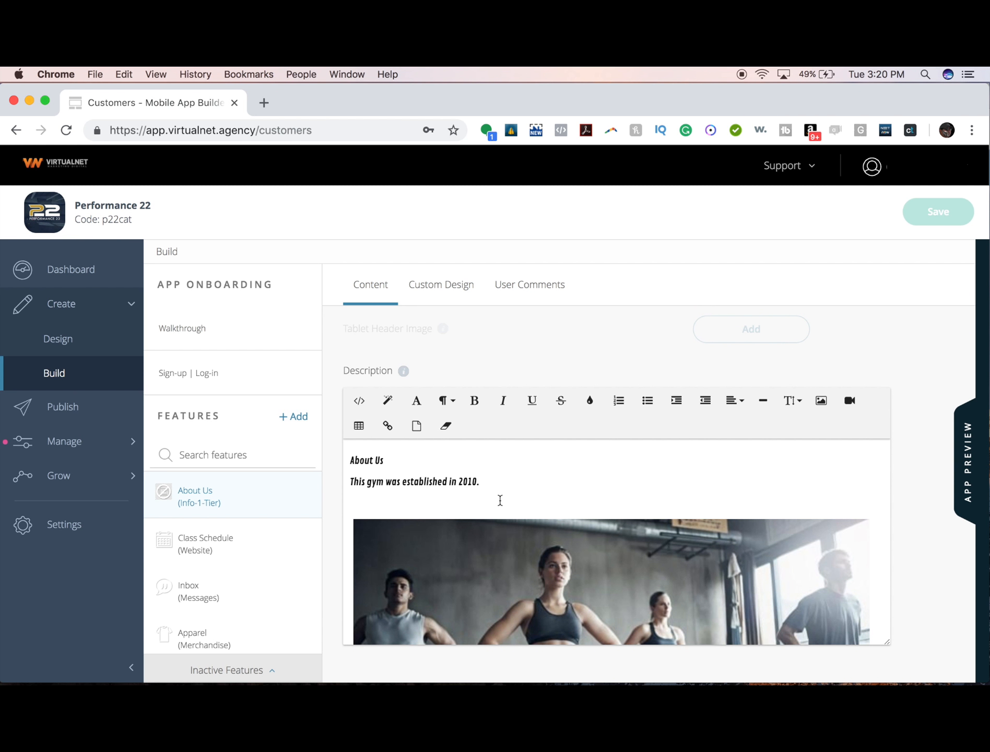
{"action": "scroll", "coordinate": [500, 500], "scroll_direction": "down", "scroll_amount": 5}
{"action": "scroll", "coordinate": [499, 501], "scroll_direction": "up", "scroll_amount": 5}
{"action": "left_click", "coordinate": [498, 496]}
{"action": "left_click_drag", "start_coordinate": [497, 479], "coordinate": [369, 455]}
{"action": "left_click", "coordinate": [442, 462]}
{"action": "mouse_move", "coordinate": [484, 660]}
{"action": "left_click", "coordinate": [497, 482]}
- Show the description's HTML in Code View, select it all, and open w3schools.com in a new tab
{"action": "left_click", "coordinate": [359, 401]}
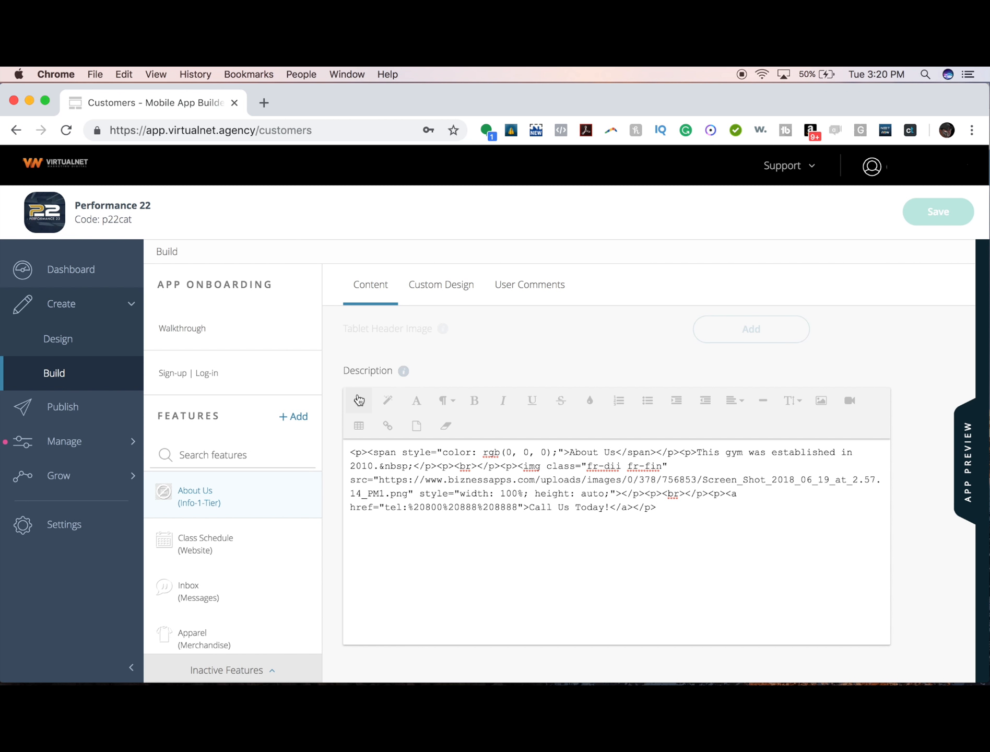
{"action": "left_click_drag", "start_coordinate": [692, 521], "coordinate": [409, 440]}
{"action": "key", "text": "super+c"}
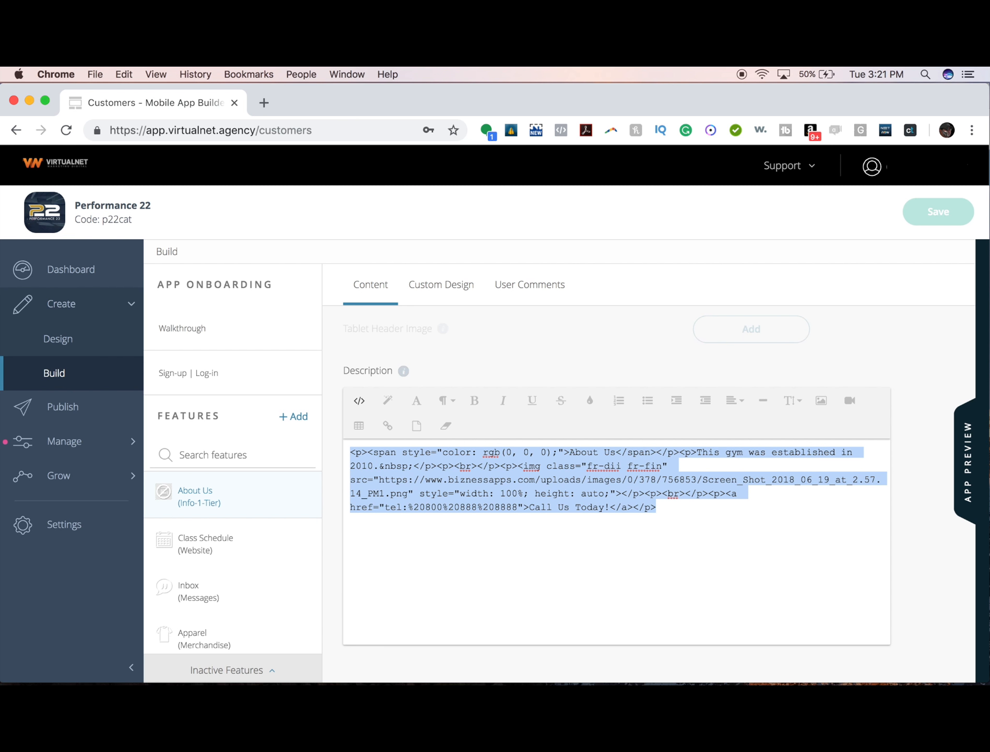
{"action": "key", "text": "super+t"}
{"action": "type", "text": "w3"}
{"action": "key", "text": "Return"}
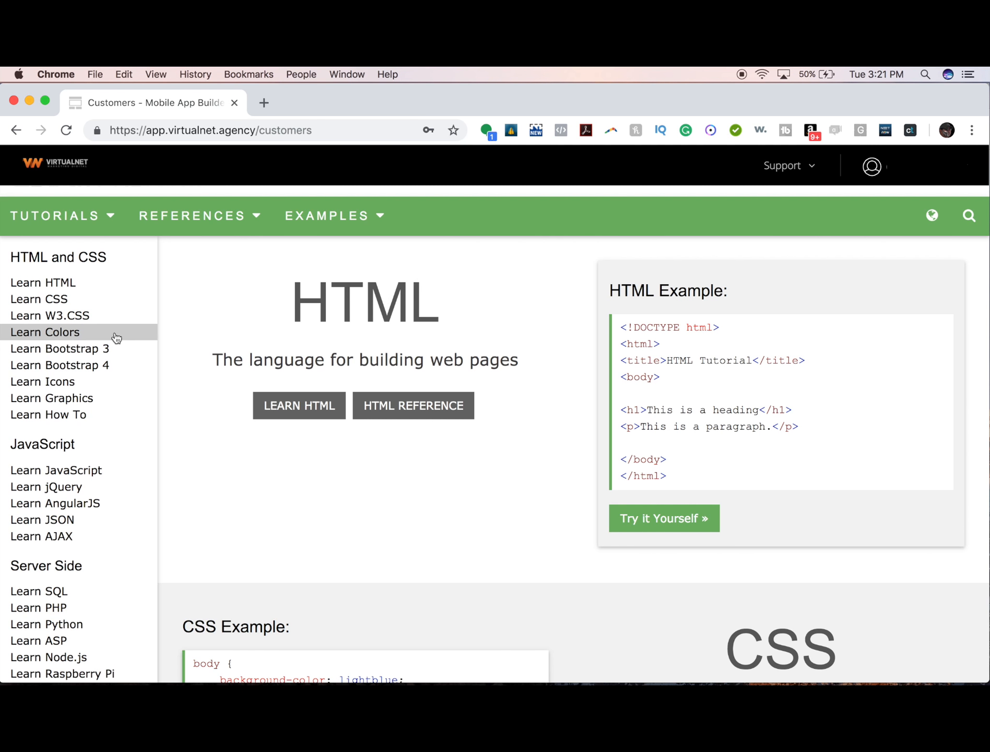
- Paste the About Us HTML over the sample code in the Tryit editor and run it
{"action": "left_click", "coordinate": [66, 282]}
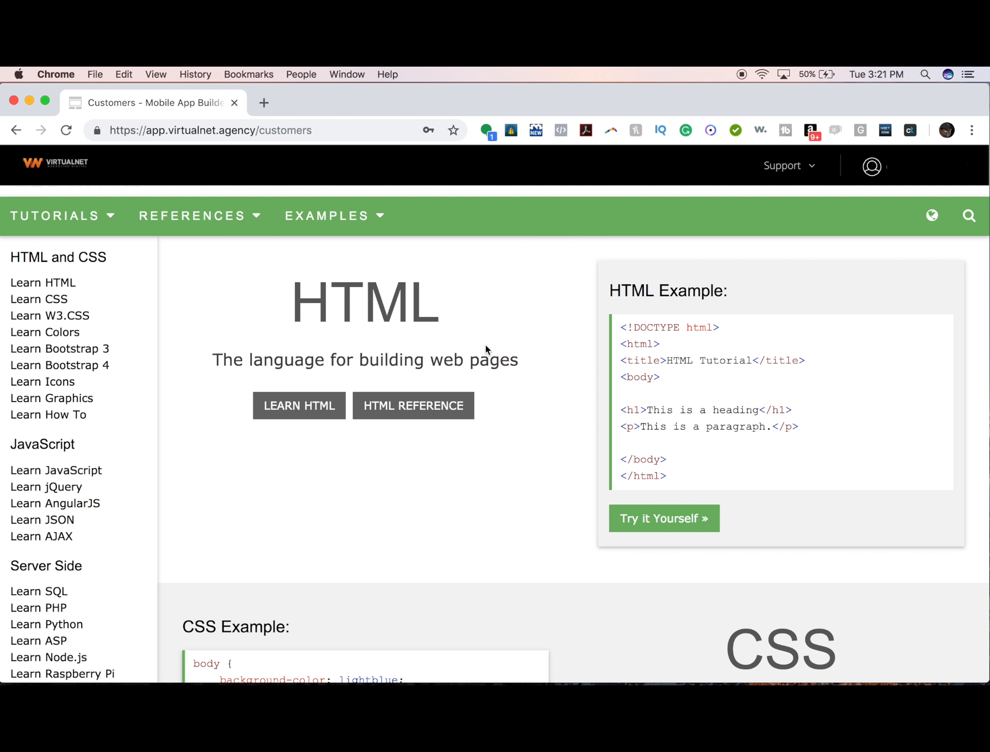
{"action": "left_click", "coordinate": [638, 524]}
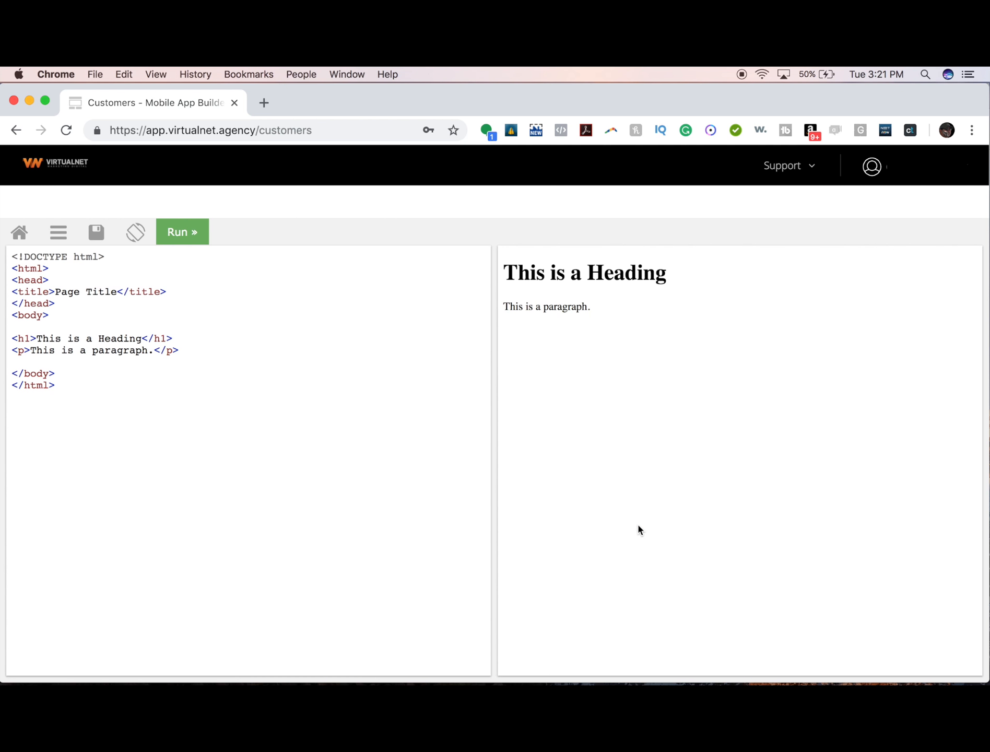
{"action": "left_click_drag", "start_coordinate": [222, 425], "coordinate": [3, 226]}
{"action": "key", "text": "super+v"}
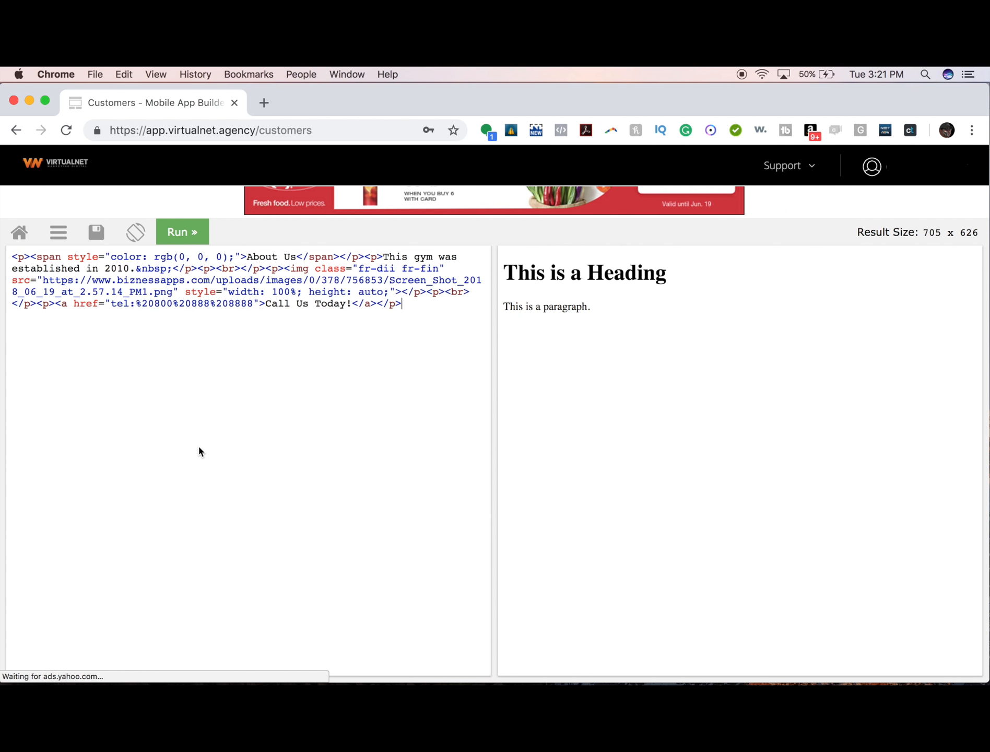
{"action": "left_click", "coordinate": [194, 241]}
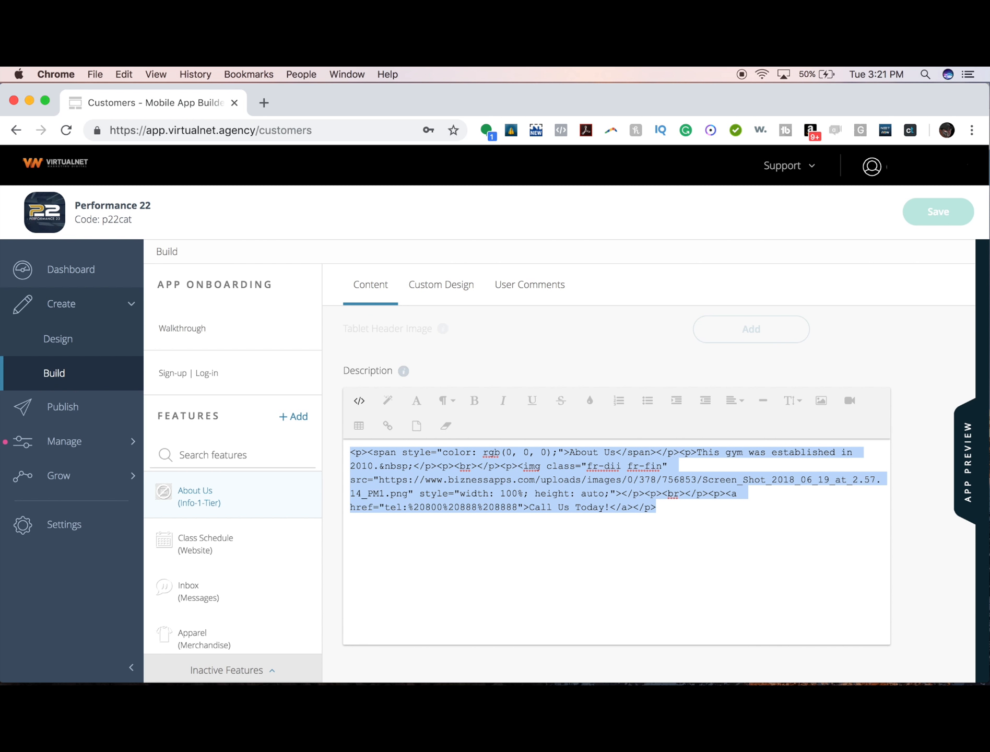
- Turn Code View off so the builder's description shows formatted content again
{"action": "left_click", "coordinate": [360, 401]}
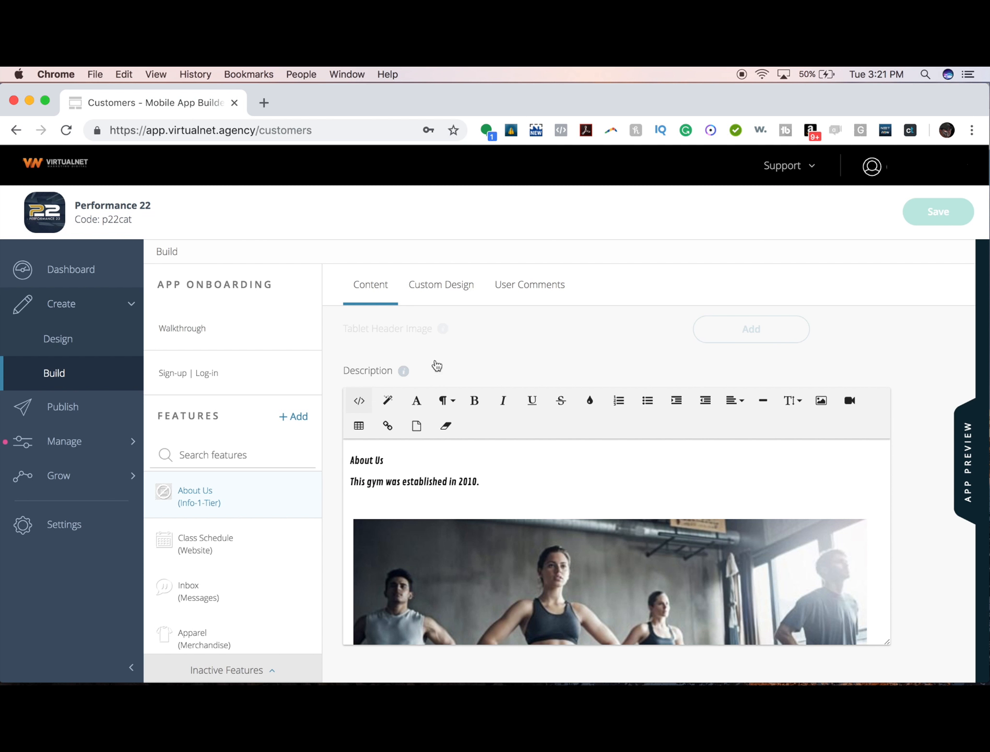
{"action": "scroll", "coordinate": [563, 483], "scroll_direction": "down", "scroll_amount": 5}
{"action": "scroll", "coordinate": [564, 487], "scroll_direction": "up", "scroll_amount": 5}
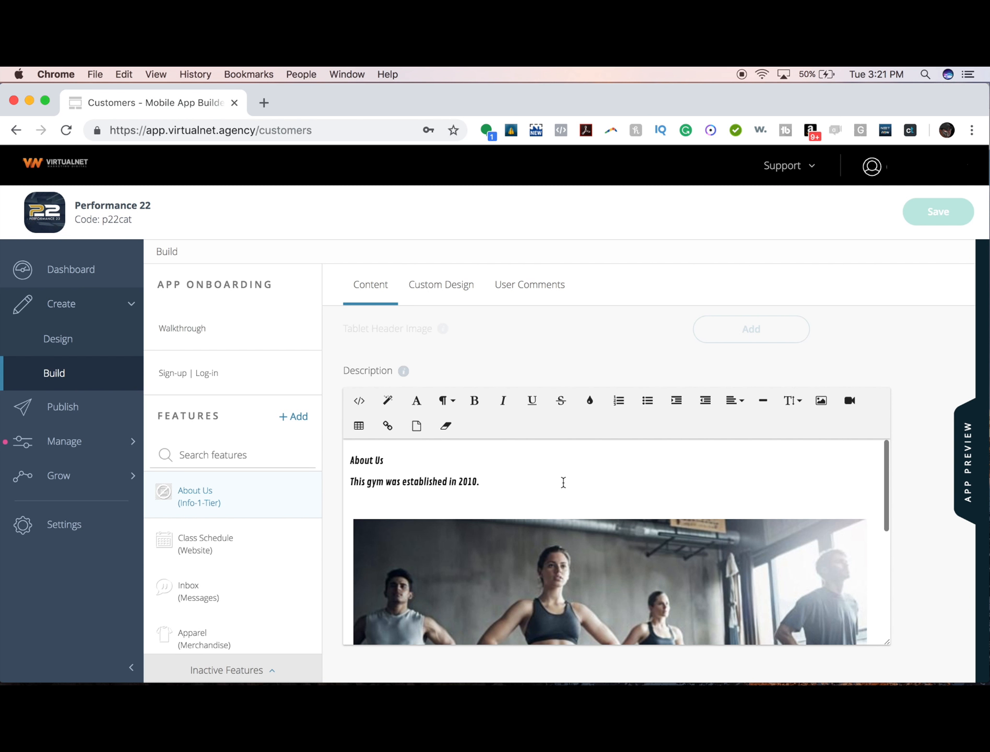